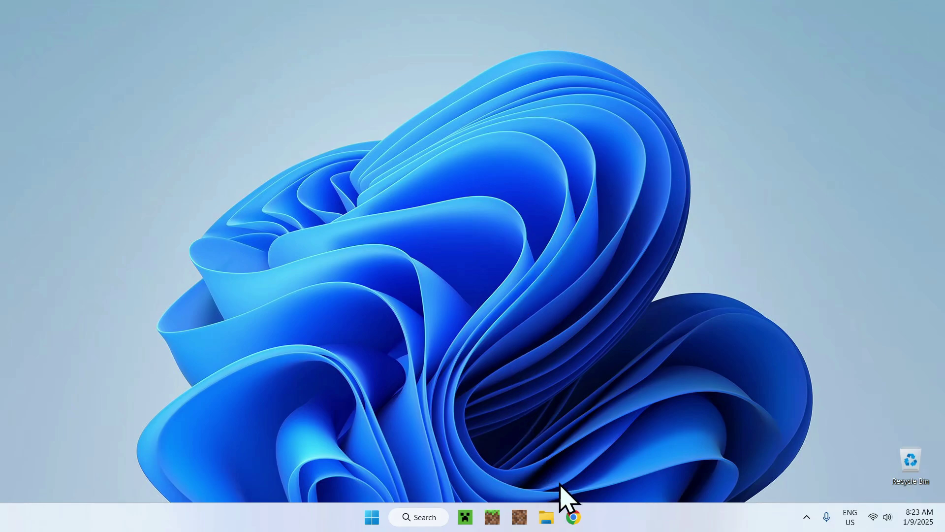
- Open Chrome, search Google for Modrinth, and open the official modrinth.com website
left_click(572, 514)
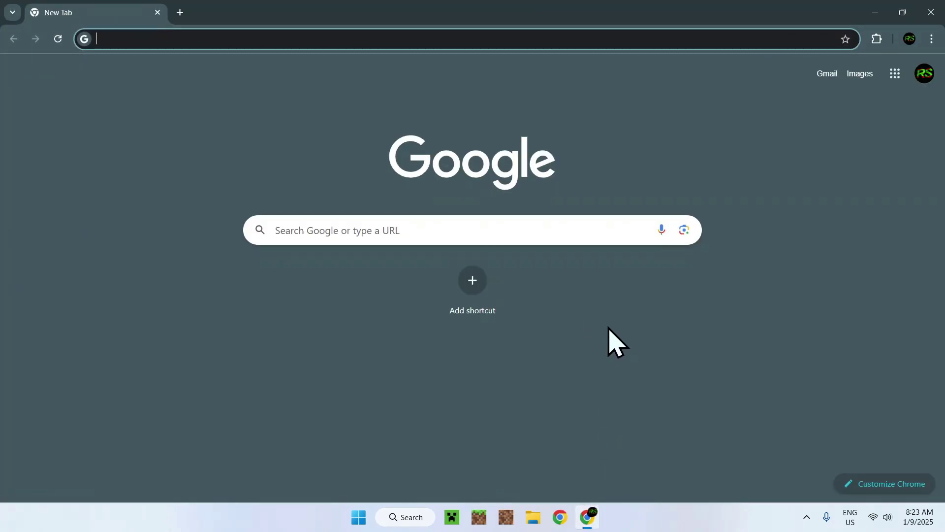
left_click(596, 229)
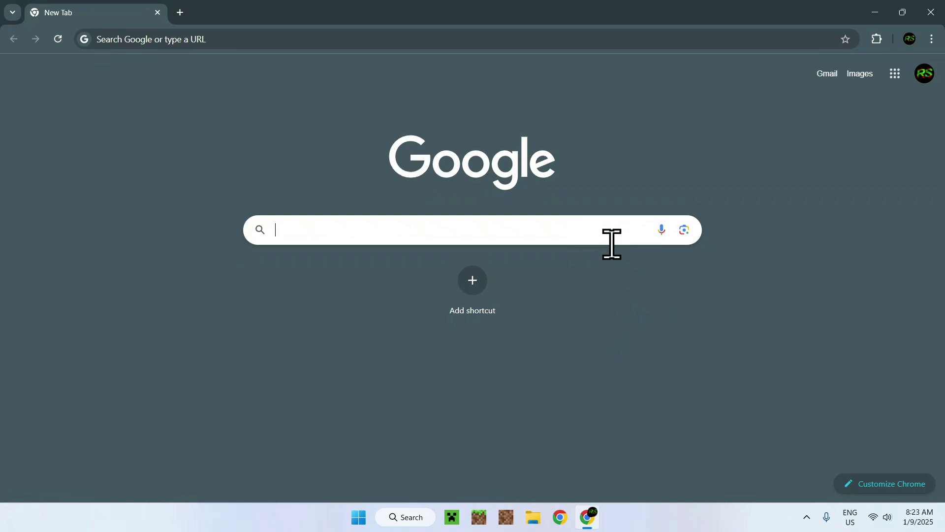
type("Modrinth")
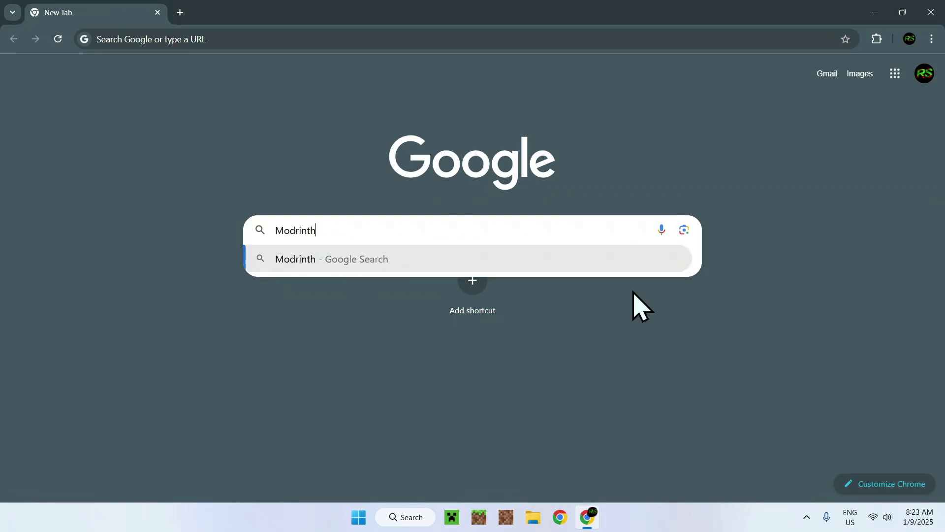
key("Return")
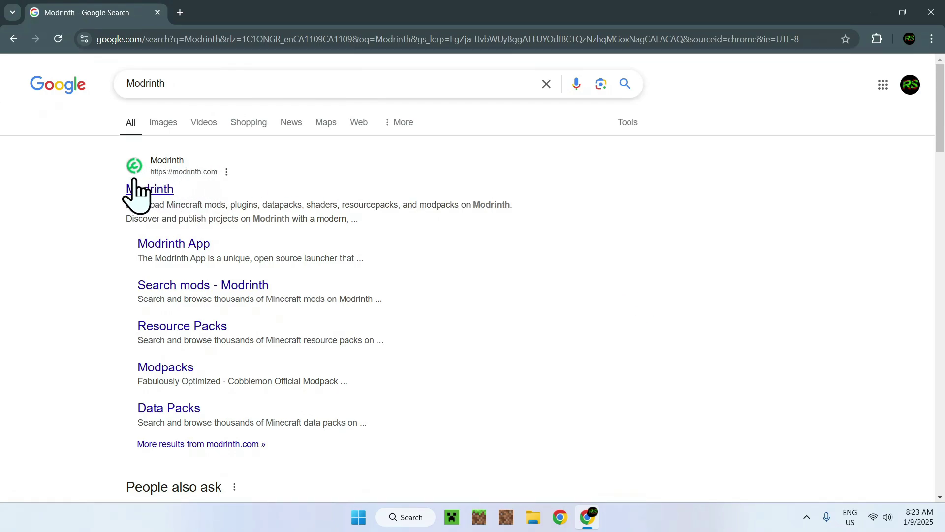
left_click(150, 193)
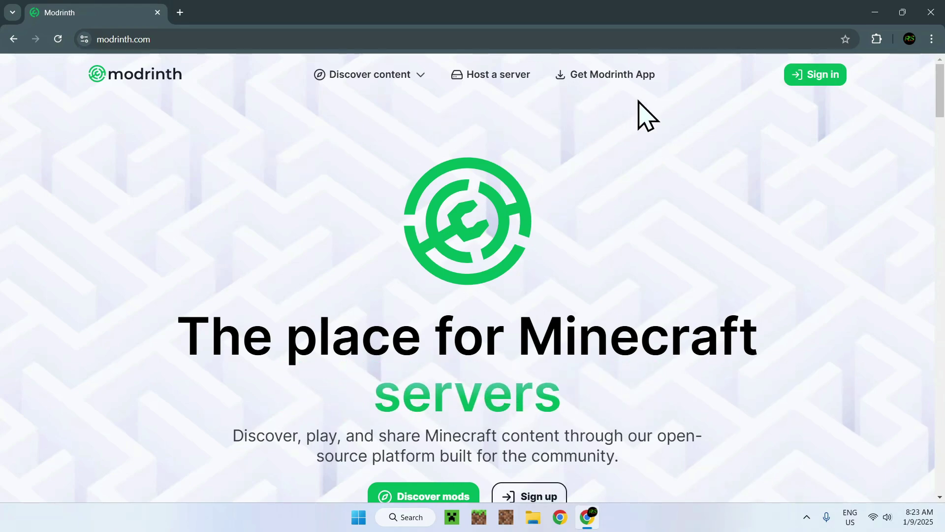
- Download the Windows version of the Modrinth App from the site's app download page and close the browser
left_click(603, 82)
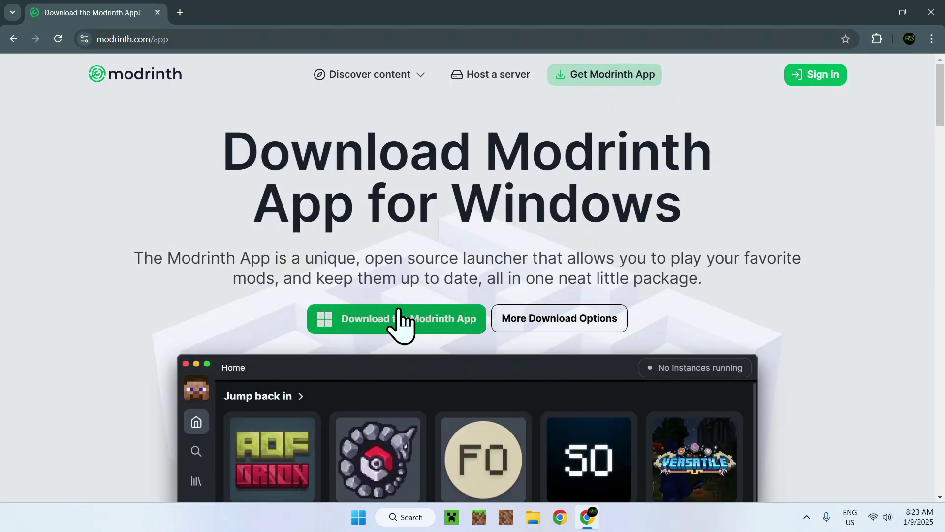
left_click(514, 317)
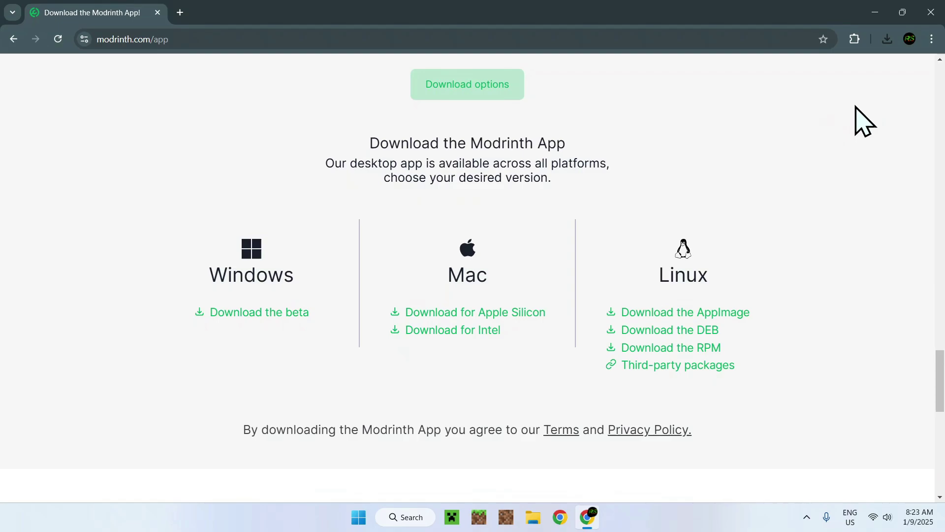
left_click(931, 13)
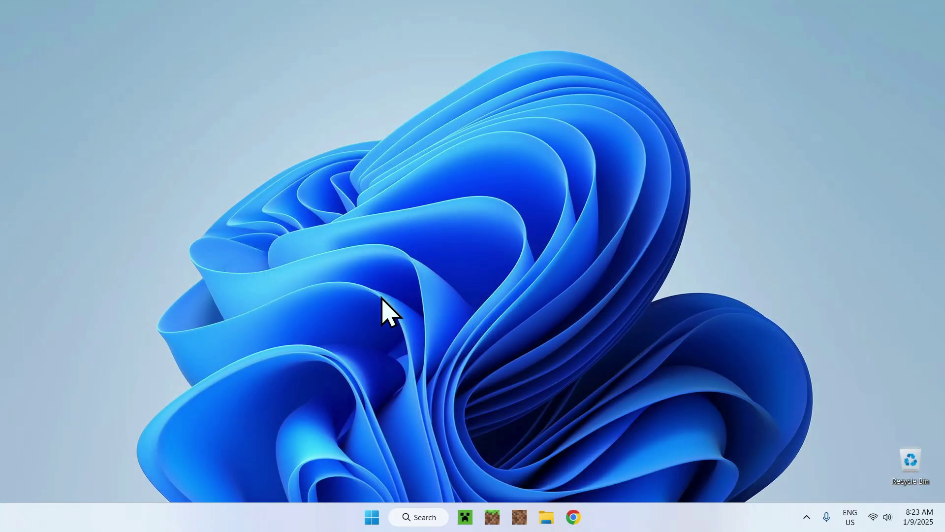
- Open the Downloads folder in File Explorer and run the Modrinth App_0.9.2_x64-setup.exe installer
left_click(546, 517)
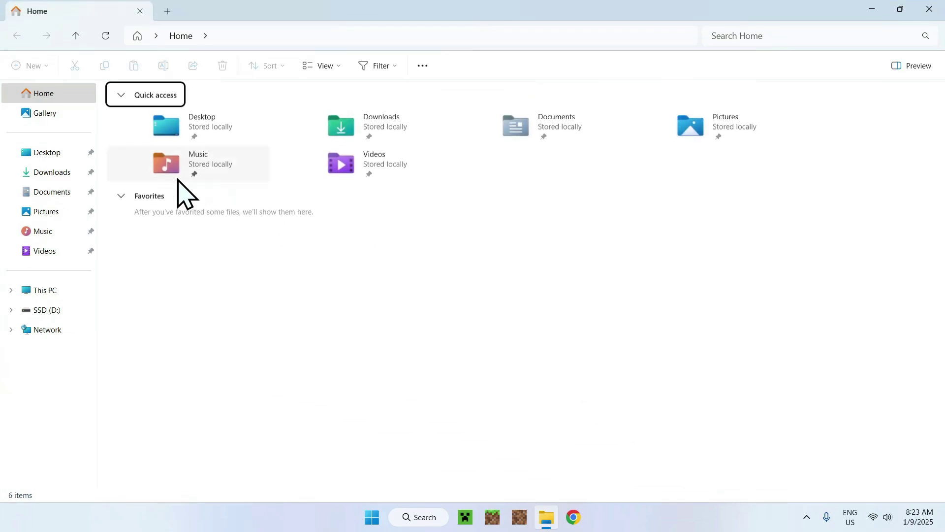
left_click(69, 172)
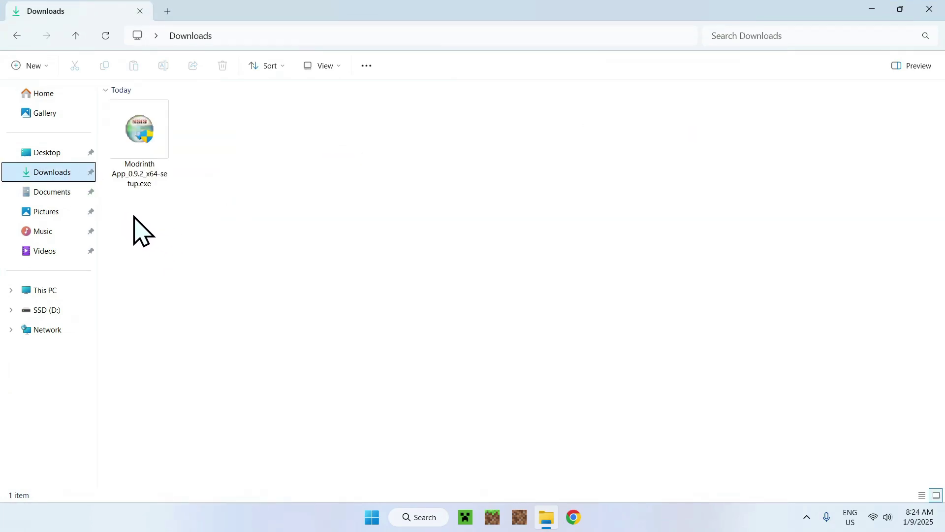
left_click(136, 217)
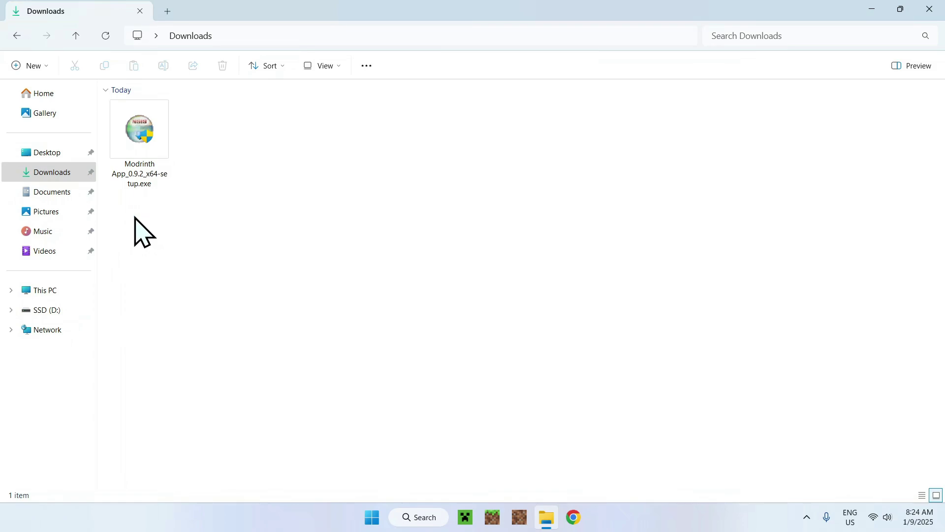
double_click(138, 194)
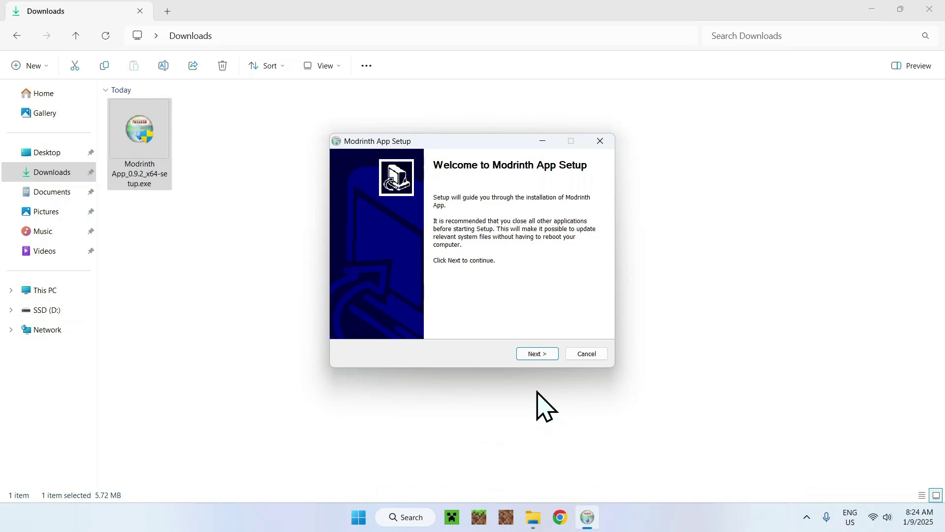
- Install the app in C:\Program Files\Modrinth App and finish setup with running the app and creating a desktop shortcut enabled
left_click(534, 354)
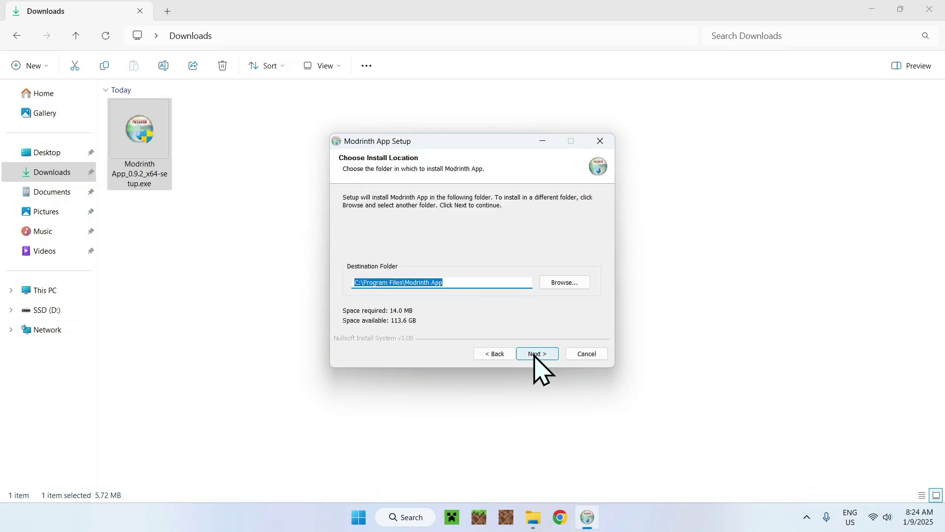
left_click(534, 355)
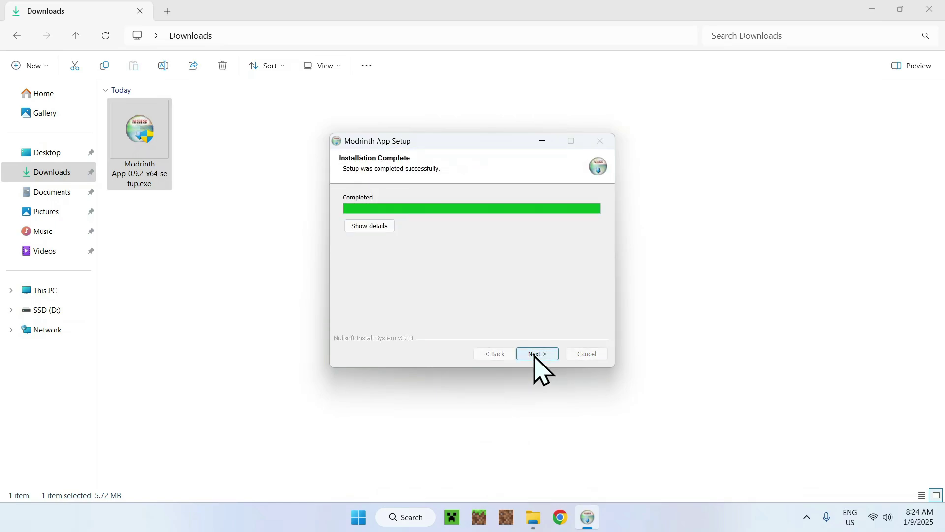
left_click(535, 355)
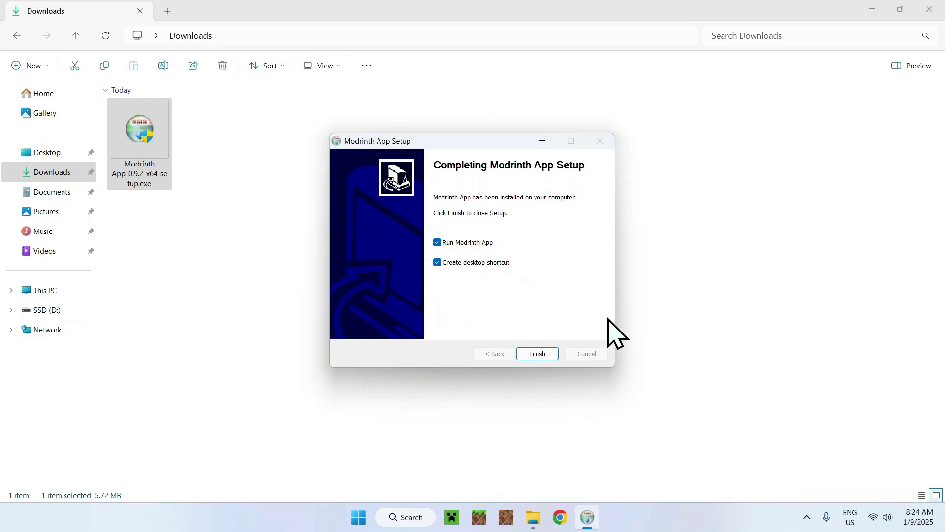
left_click(538, 354)
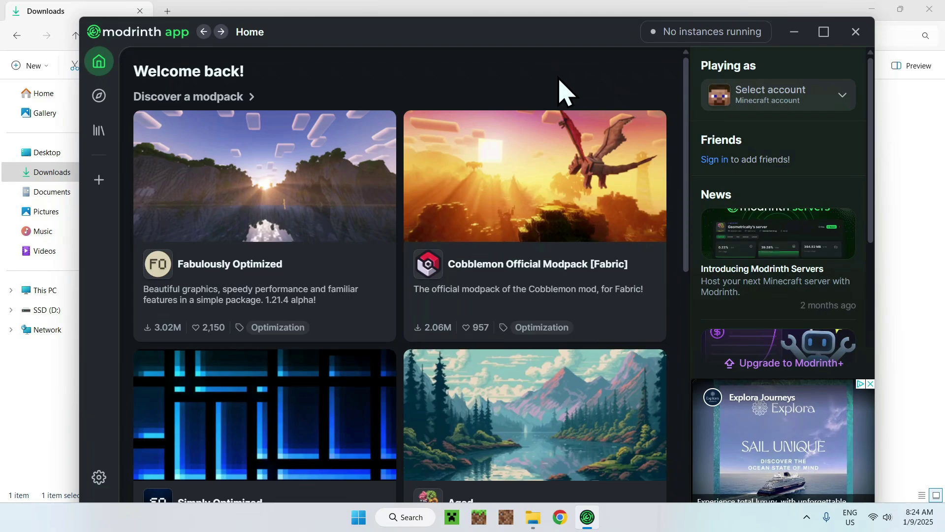
- Maximize the Modrinth App window and sign in with the Minecraft account
left_click(824, 31)
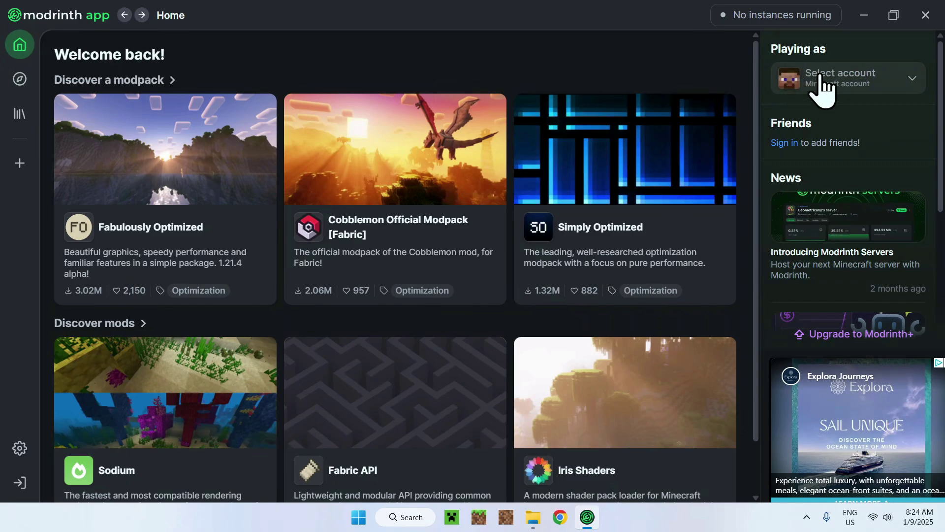
left_click(847, 85)
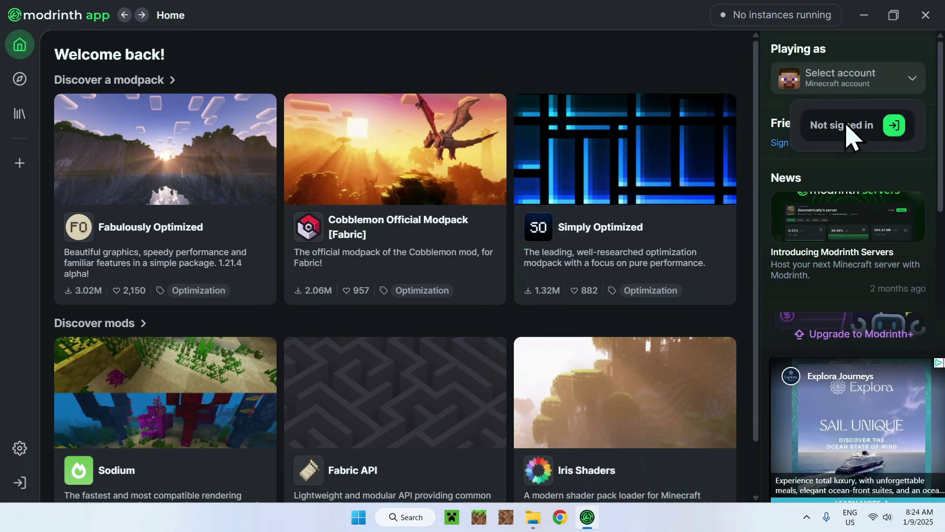
left_click(894, 127)
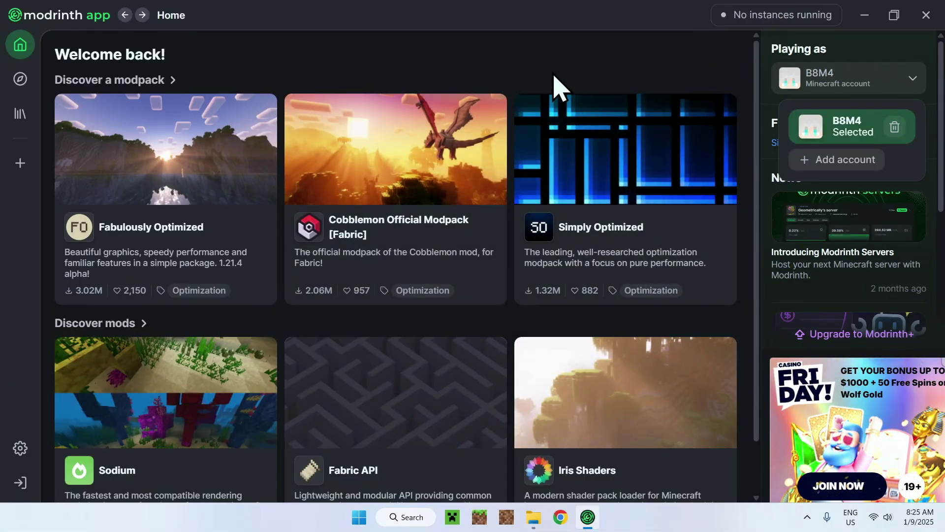
left_click(739, 87)
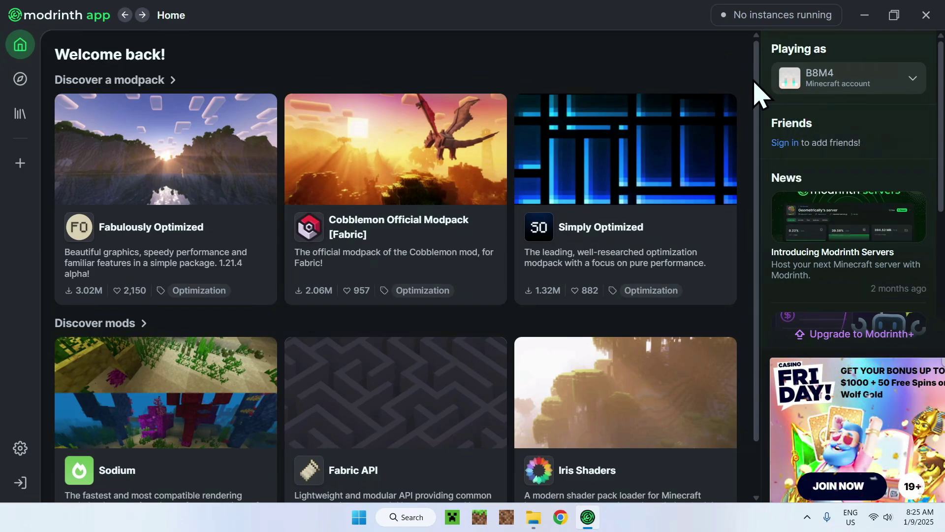
- Start a new custom instance named Modrinth and choose the Fabric loader
left_click(20, 165)
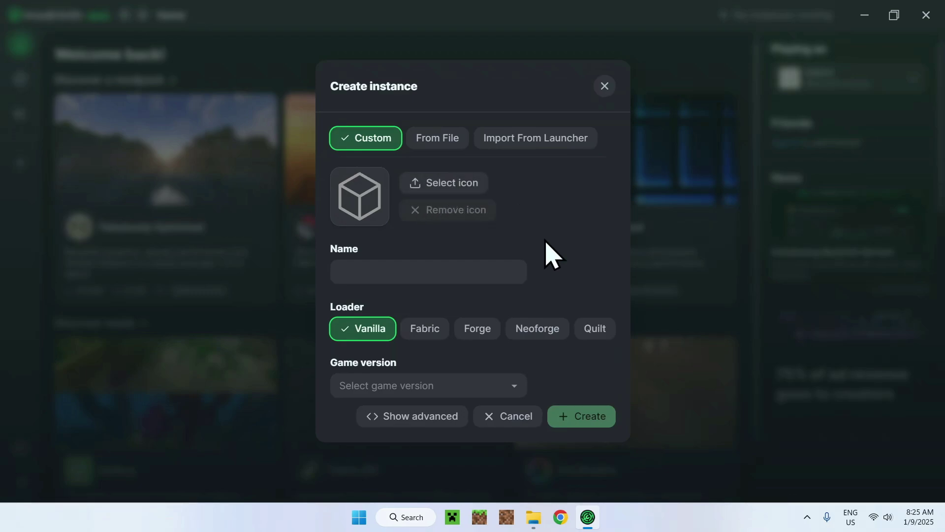
left_click(498, 274)
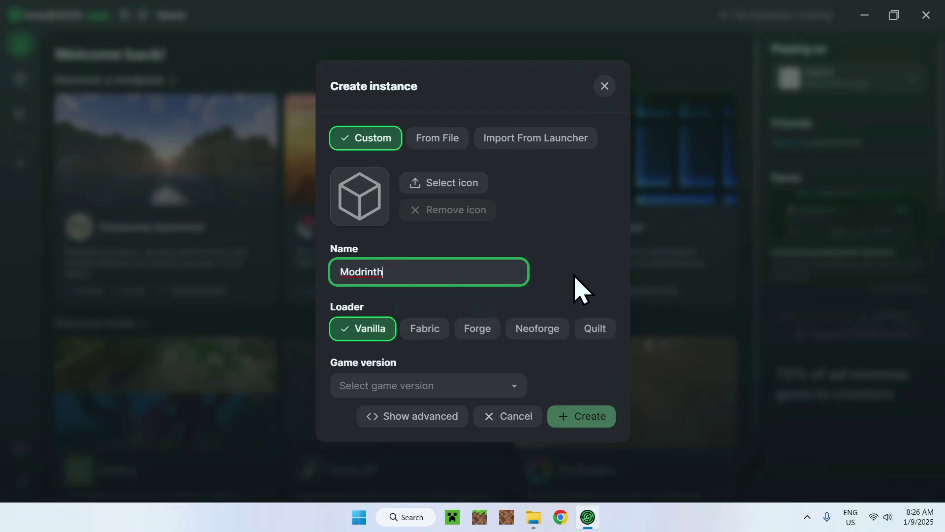
left_click(575, 277)
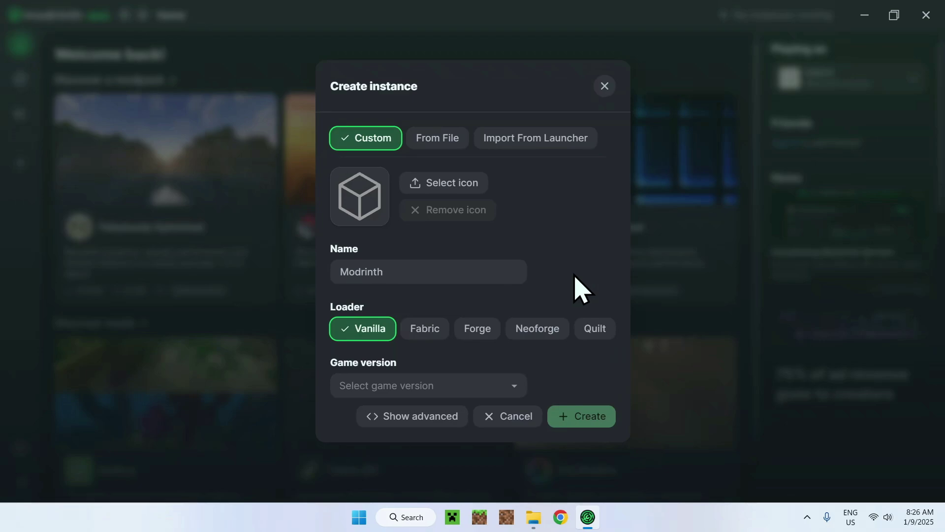
left_click(425, 329)
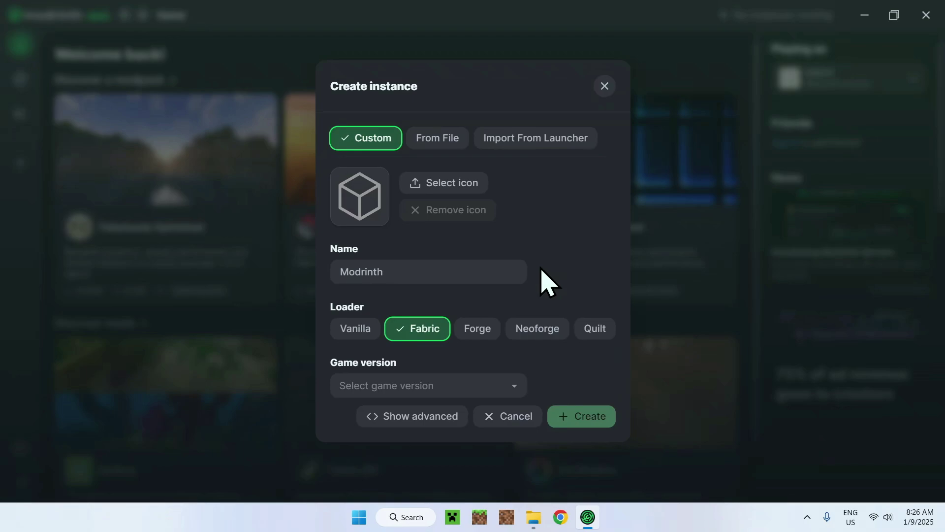
- Set the game version to 1.21.4, show the advanced options, keep the Stable loader version, and create the instance
left_click(410, 386)
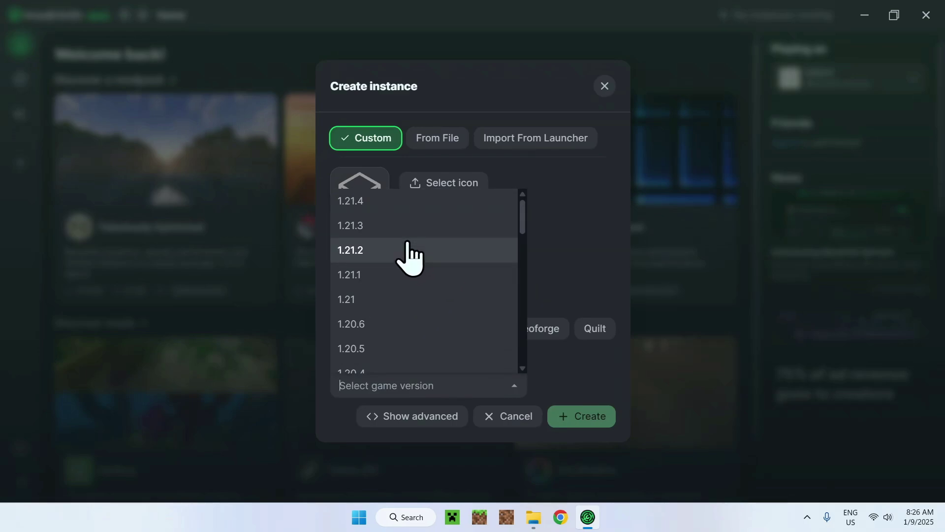
scroll(407, 268, "down", 3)
scroll(407, 278, "up", 3)
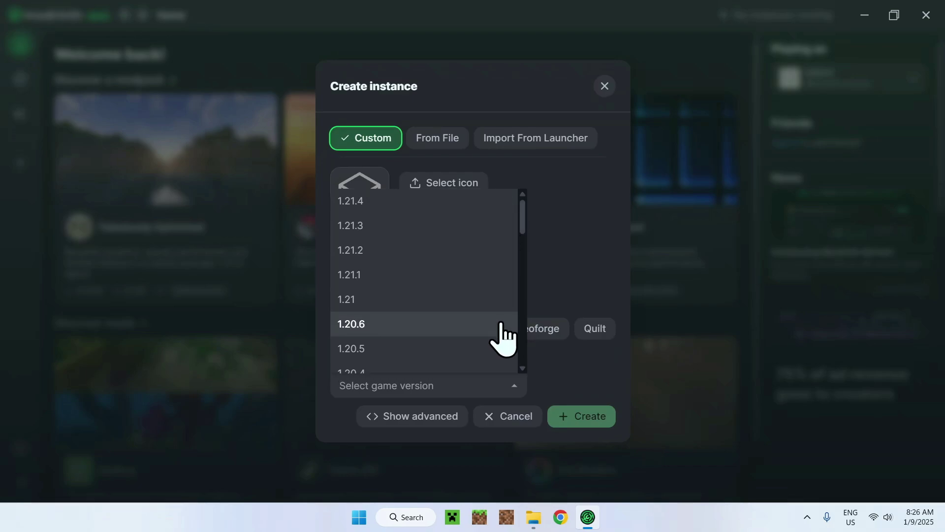
left_click(501, 216)
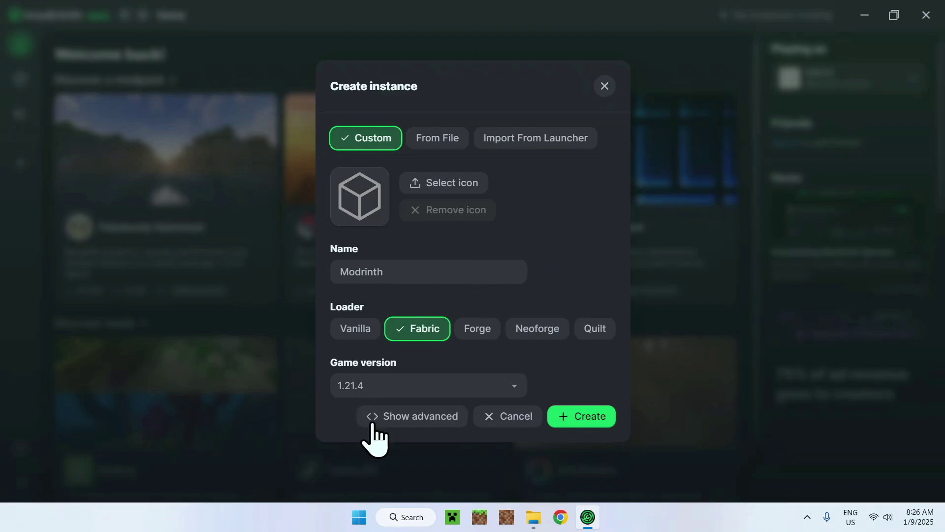
left_click(412, 426)
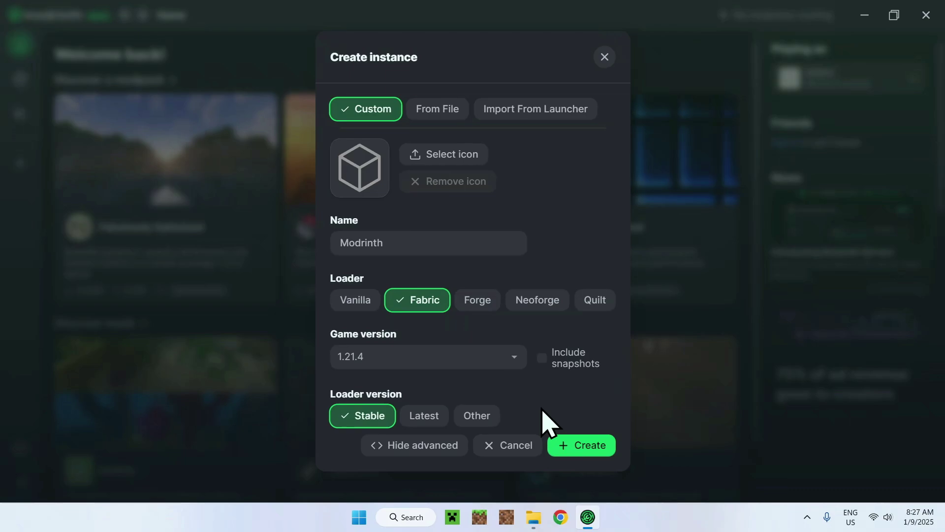
left_click(582, 446)
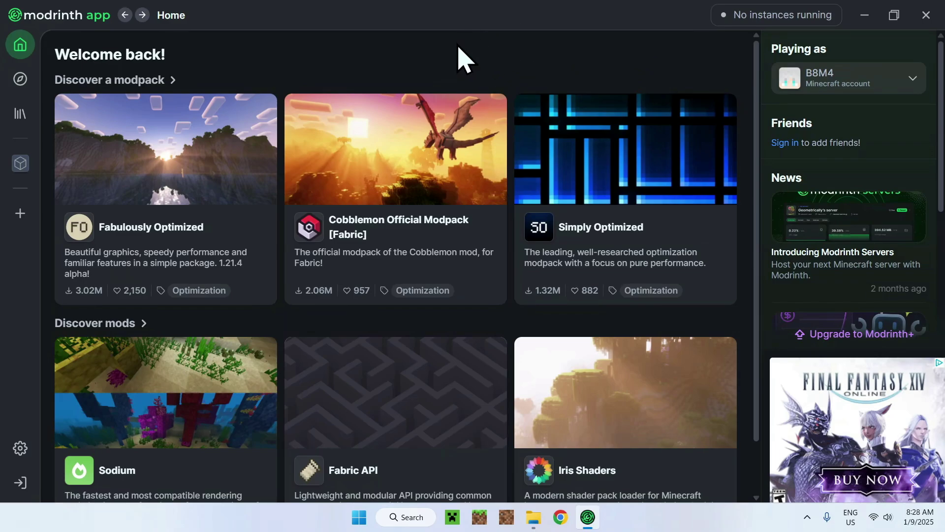
- In the Modrinth instance's Java and memory settings, enable custom memory allocation, set it to 4032 MB, and close the settings
left_click(17, 167)
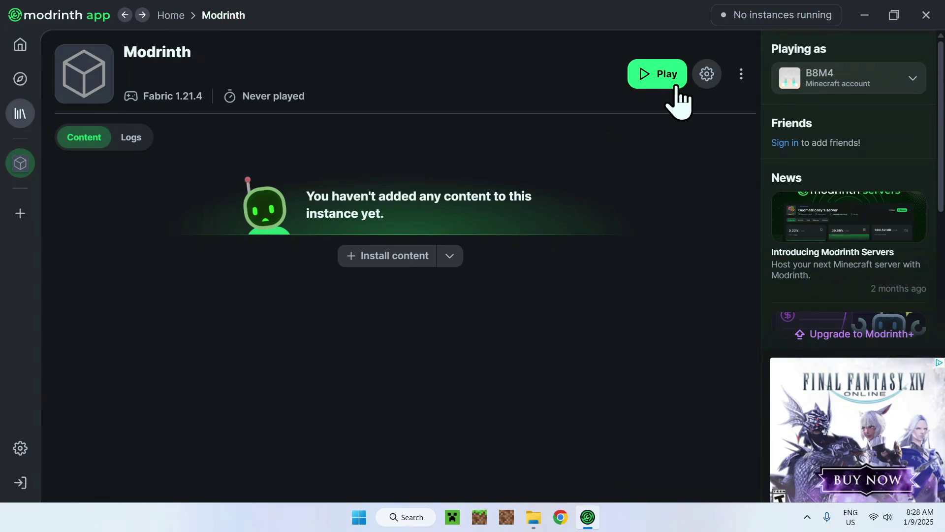
left_click(707, 74)
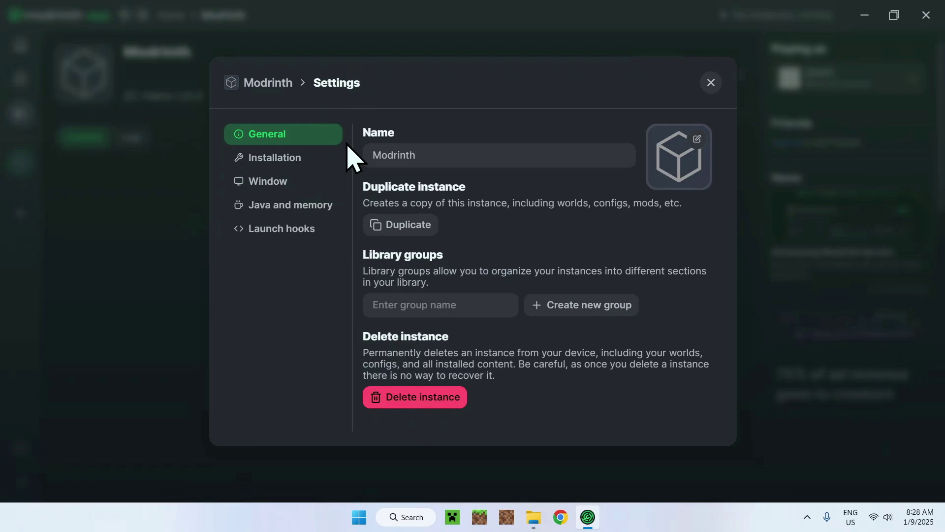
left_click(300, 205)
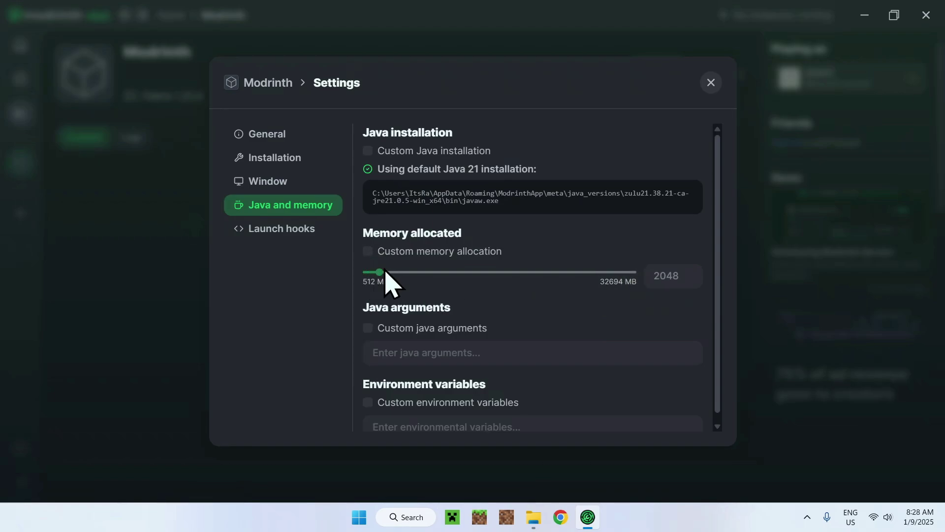
left_click(368, 252)
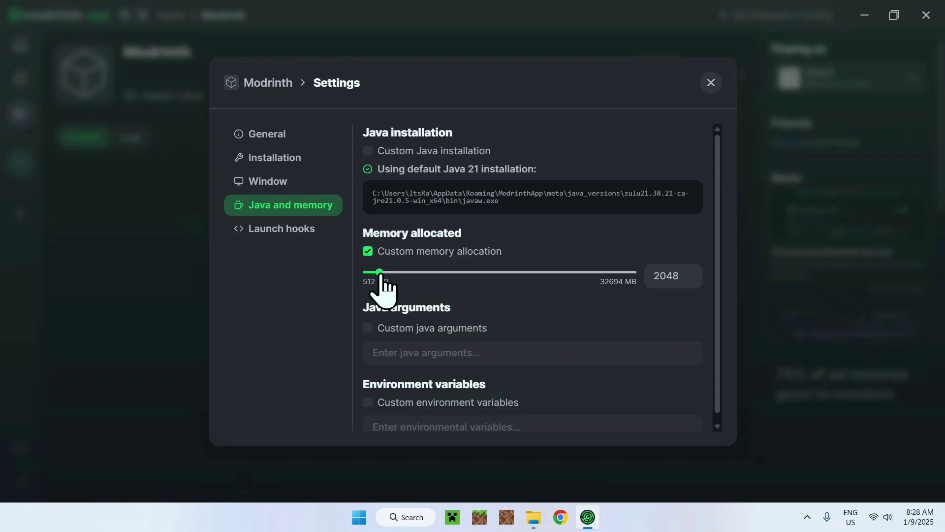
left_click_drag(380, 274, 396, 273)
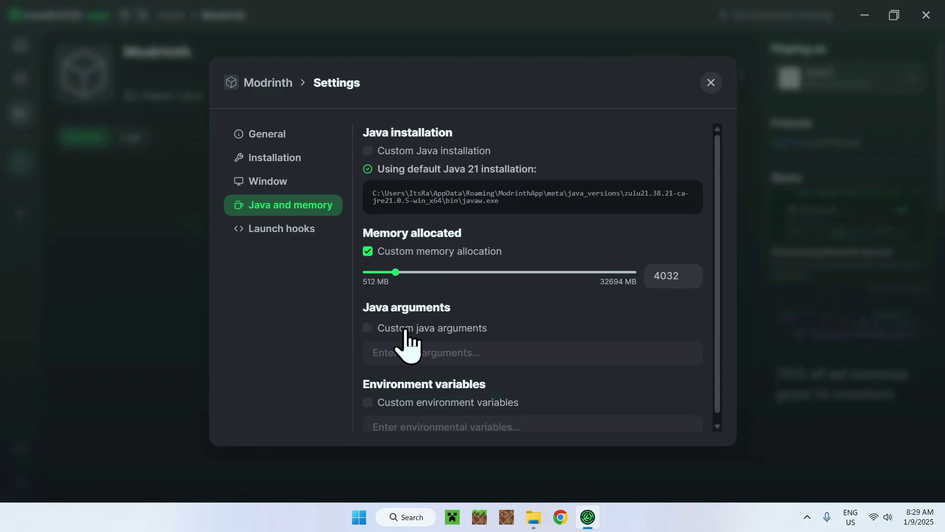
scroll(401, 337, "down", 1)
left_click(712, 82)
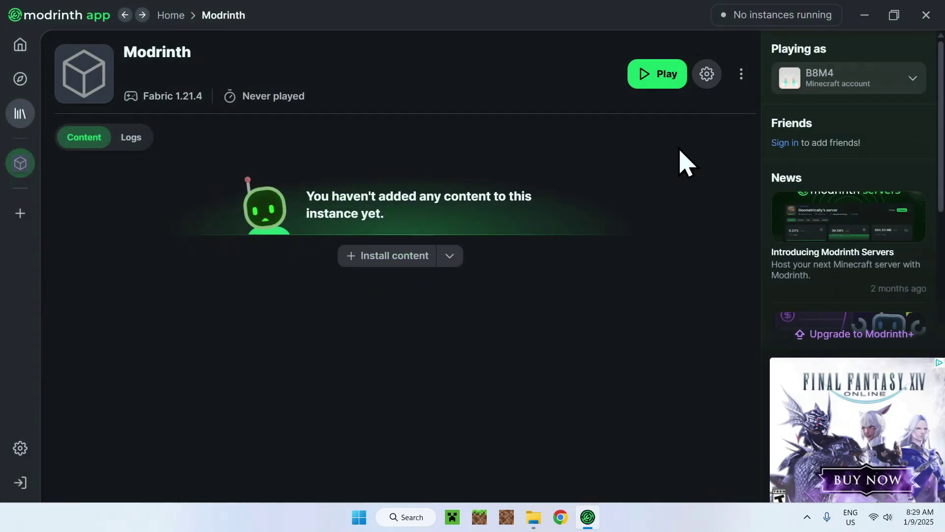
- Install the Iris Shaders mod to the Modrinth instance and return to the instance's content list
left_click(381, 262)
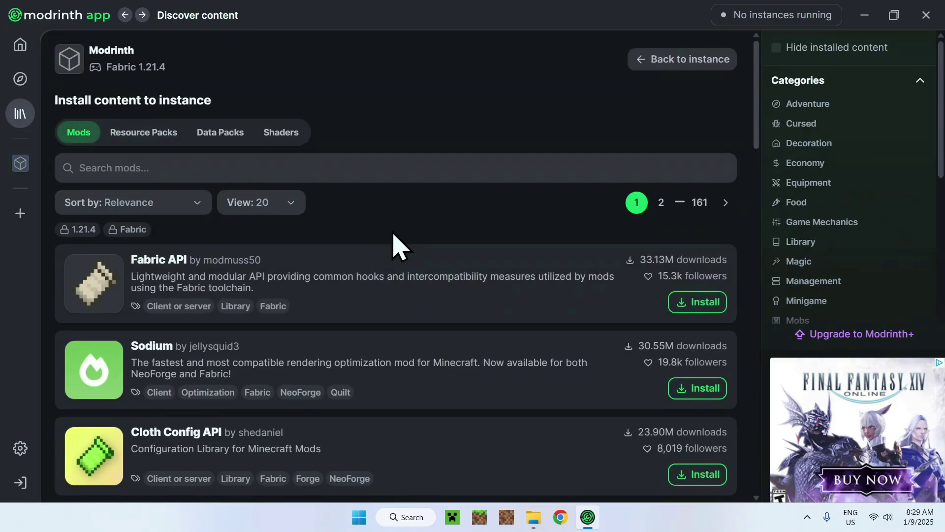
scroll(396, 244, "down", 5)
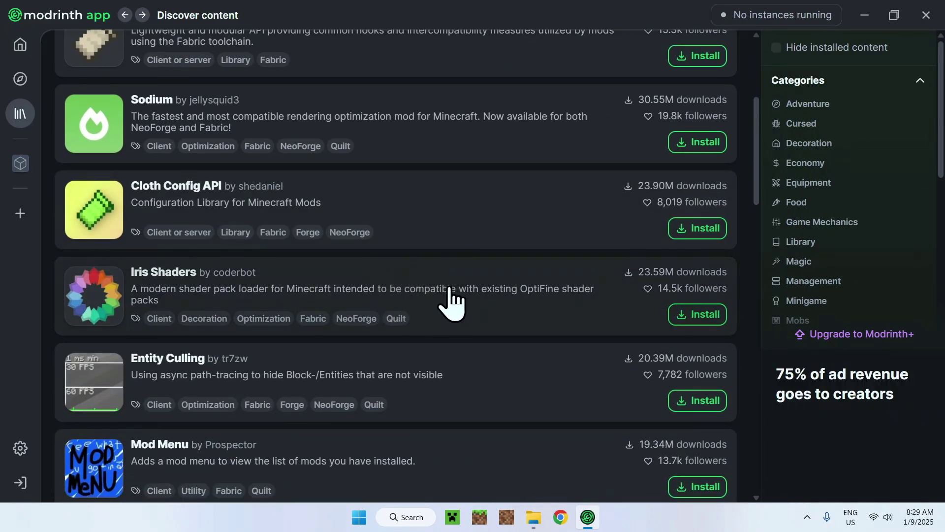
left_click(692, 324)
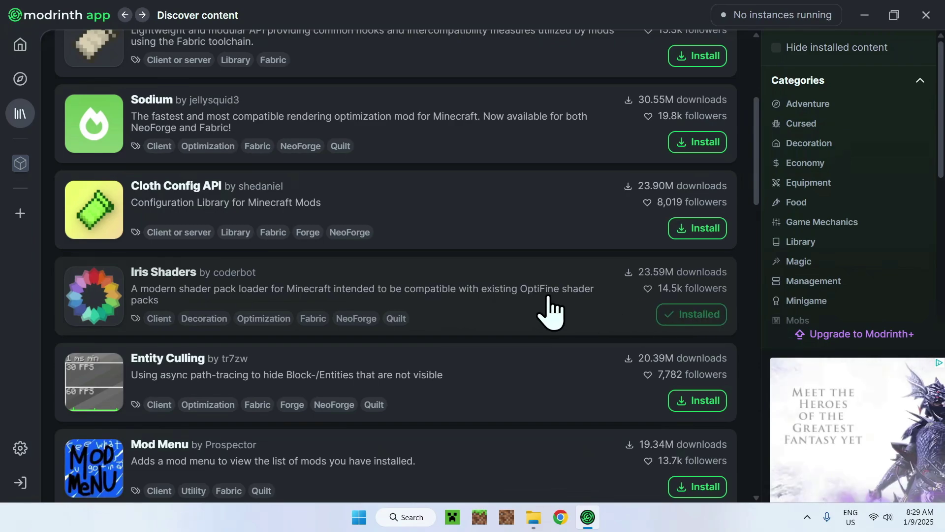
scroll(544, 313, "up", 4)
scroll(542, 309, "up", 2)
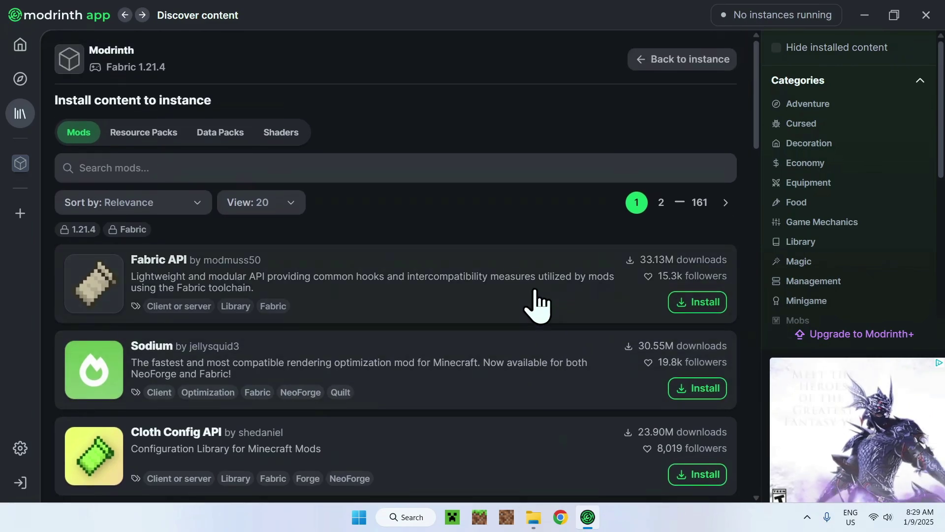
left_click(21, 166)
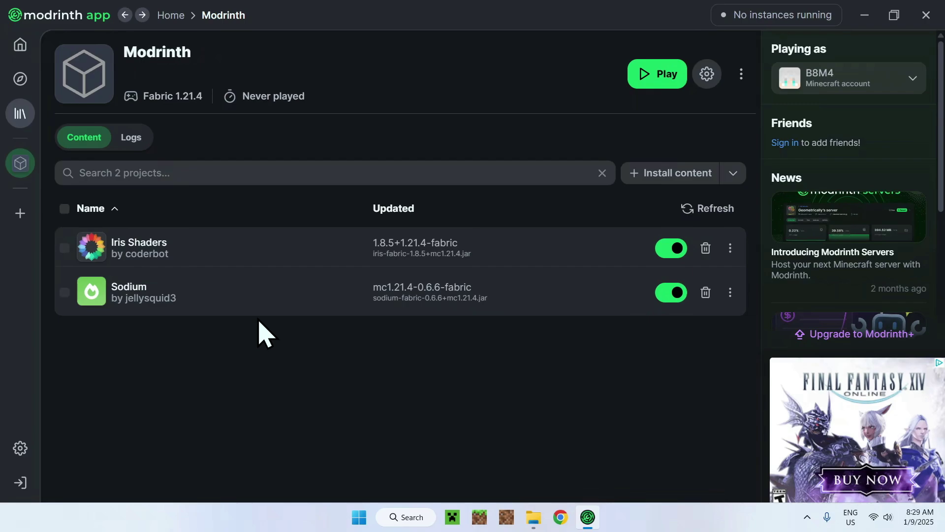
- Install the BSL Shaders shader pack to the Modrinth instance
left_click(633, 173)
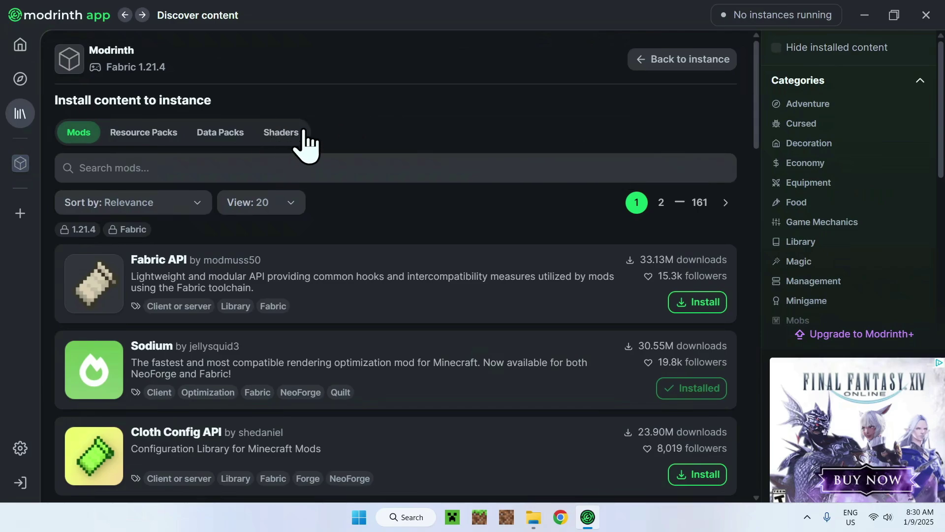
left_click(282, 134)
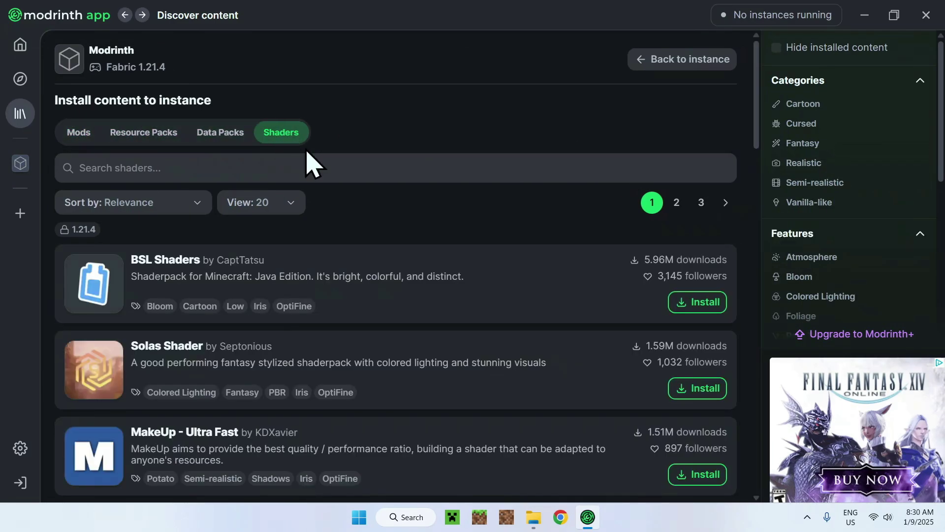
left_click(697, 304)
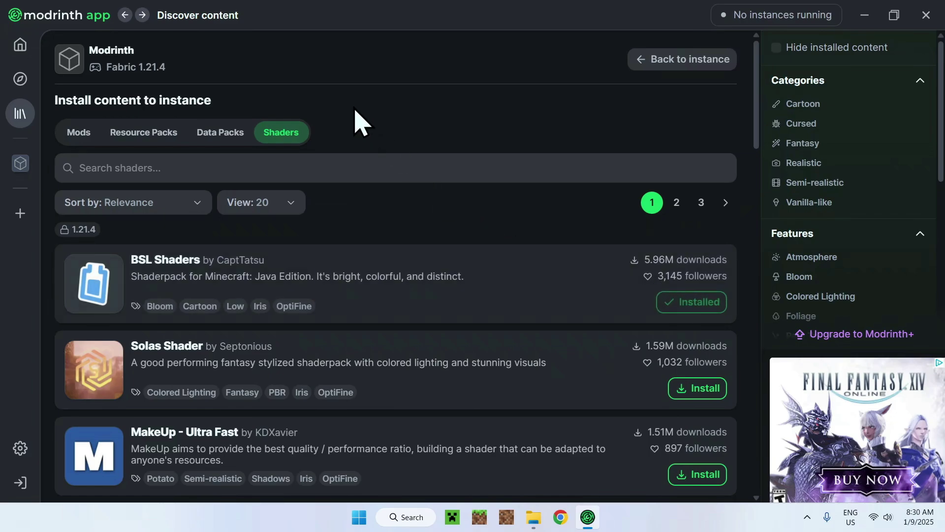
- Install the Faithful 64x resource pack to the instance
left_click(144, 133)
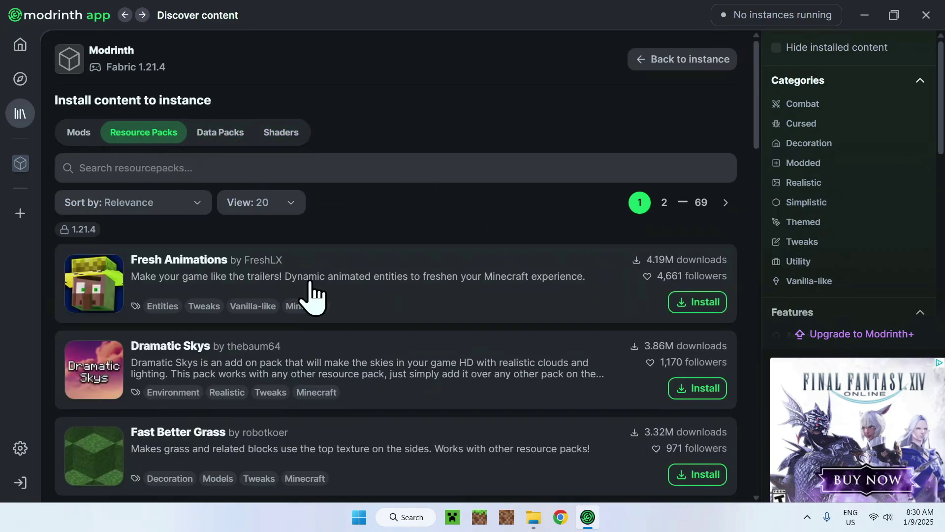
scroll(345, 311, "down", 3)
scroll(363, 329, "down", 13)
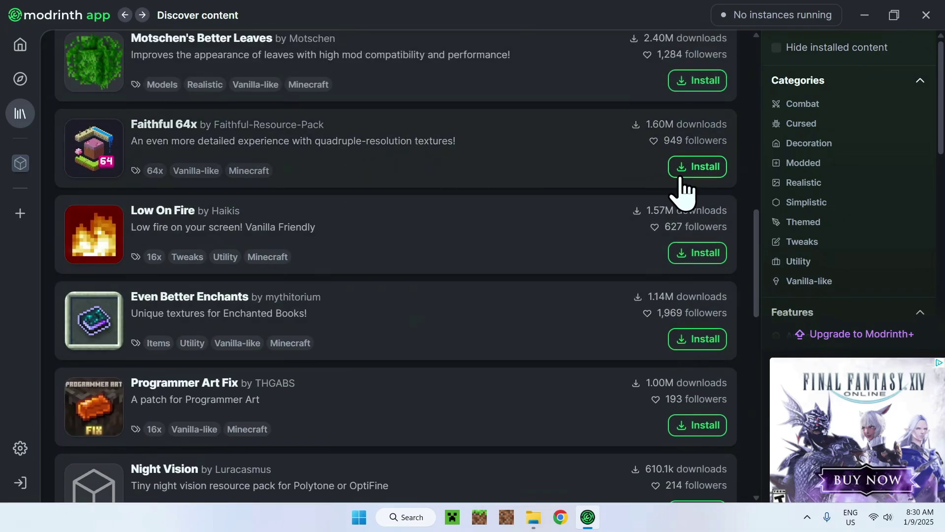
left_click(696, 169)
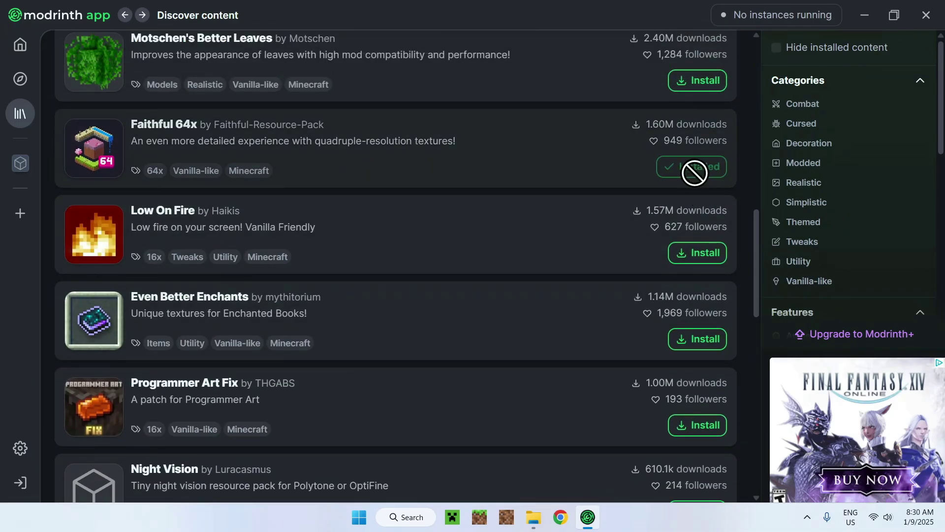
scroll(611, 212, "up", 15)
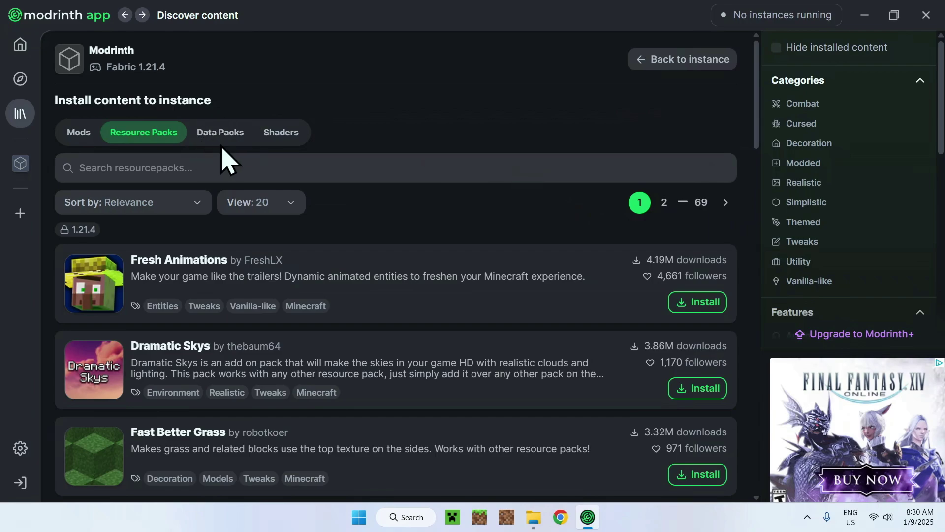
- Install the Terralith data pack to the instance and return to its content list
left_click(220, 140)
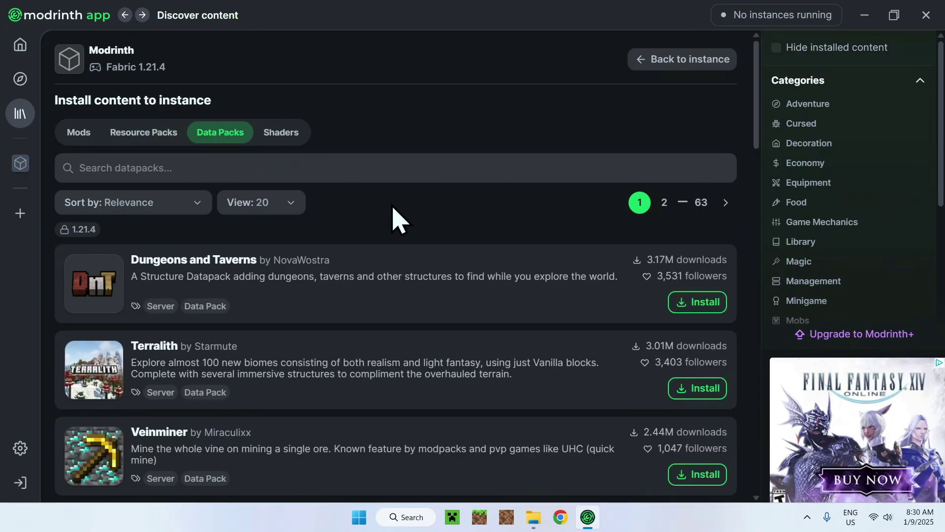
scroll(399, 219, "down", 2)
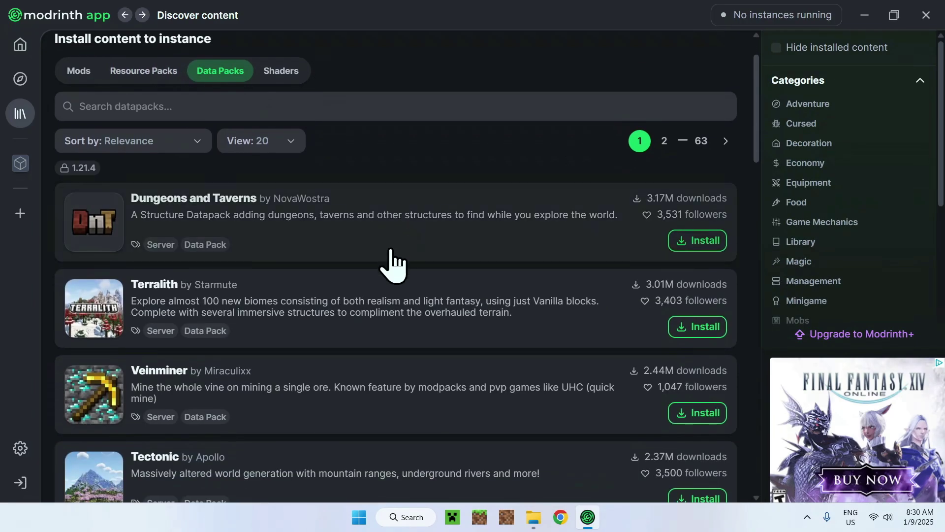
left_click(703, 327)
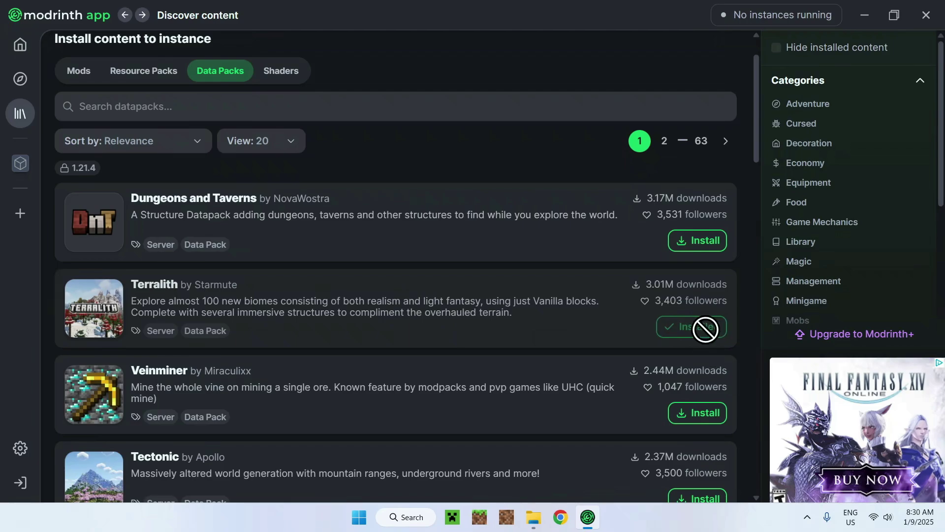
scroll(443, 228, "up", 2)
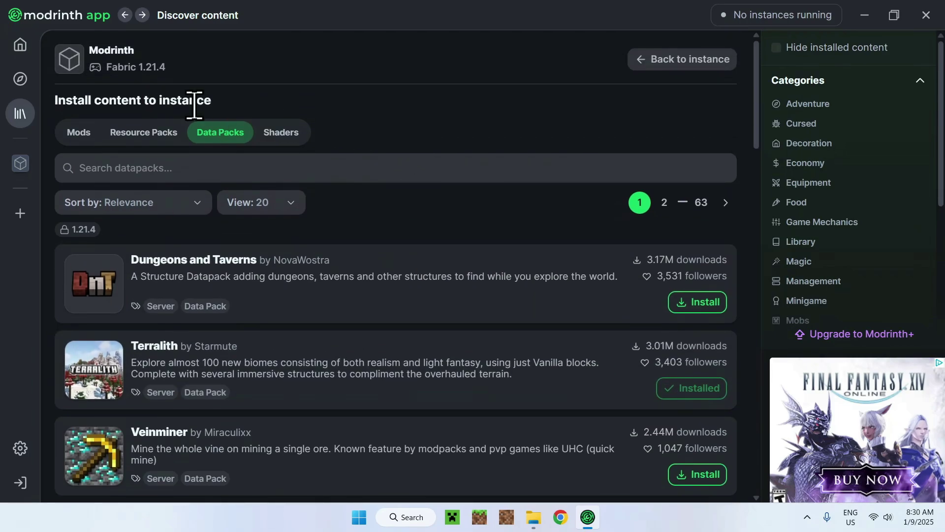
left_click(22, 167)
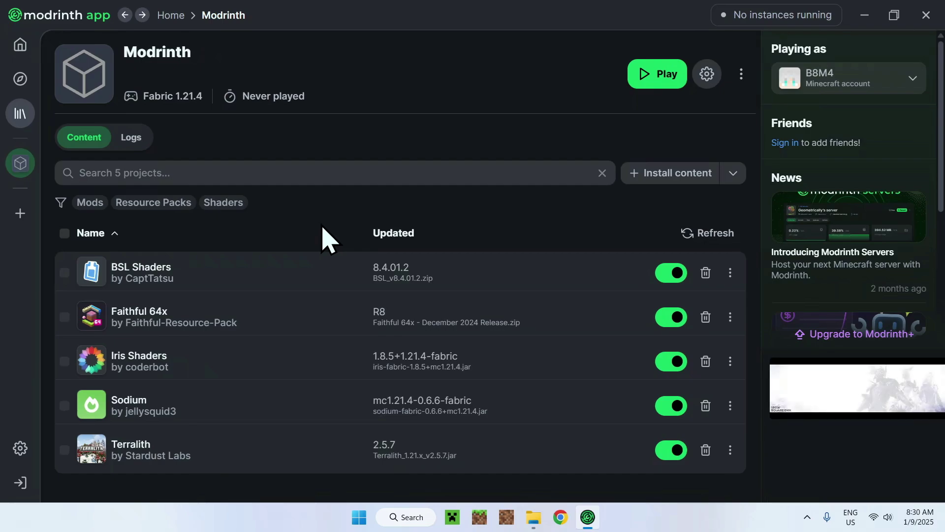
- Launch the Modrinth instance, maximize the Minecraft window, and continue past the welcome screen with the Narrator off
left_click(644, 75)
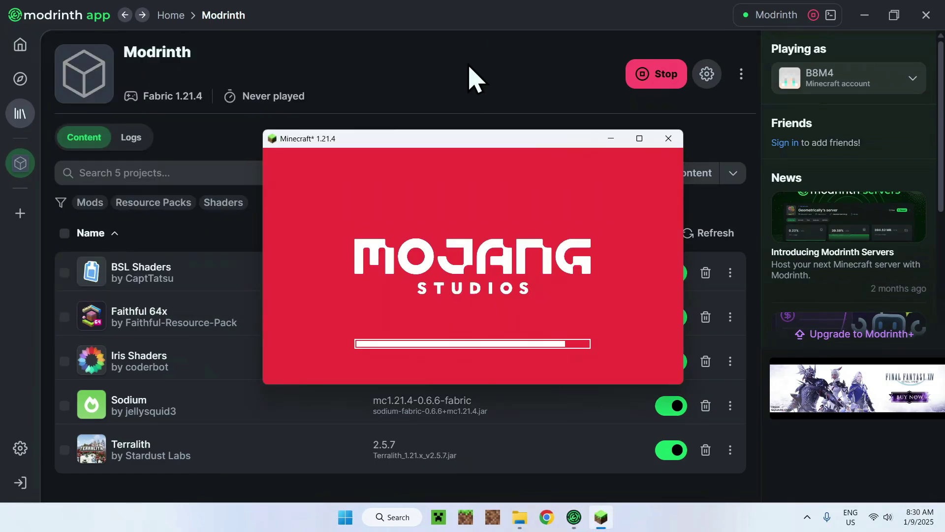
left_click(641, 139)
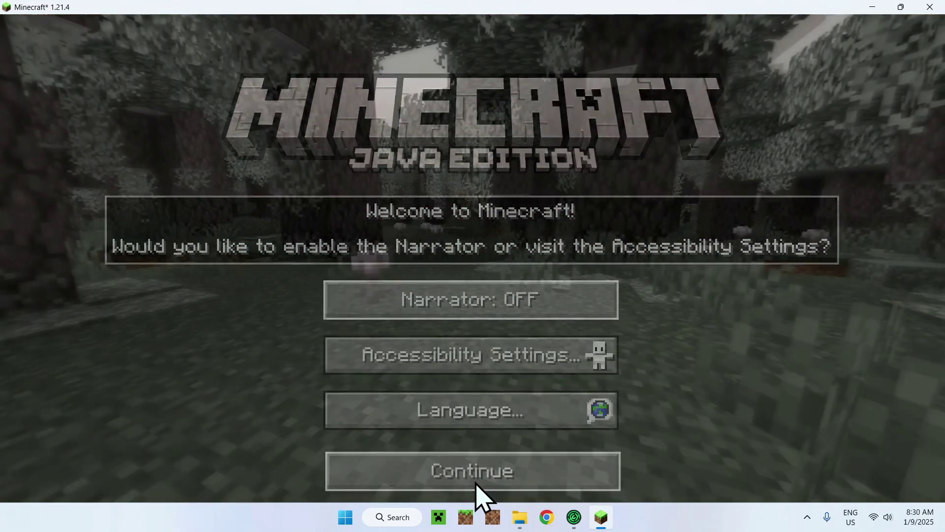
left_click(480, 480)
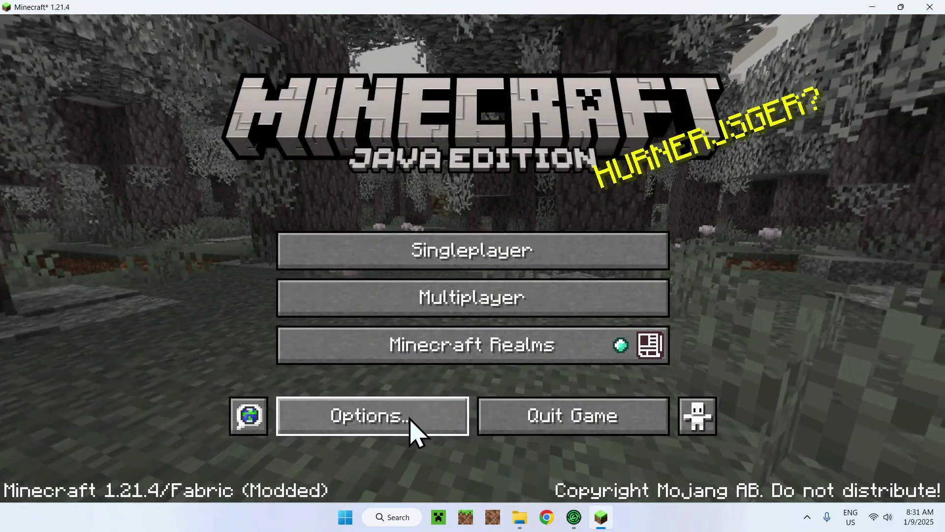
- Open the game's Music & Sounds options and return to the title screen
left_click(416, 427)
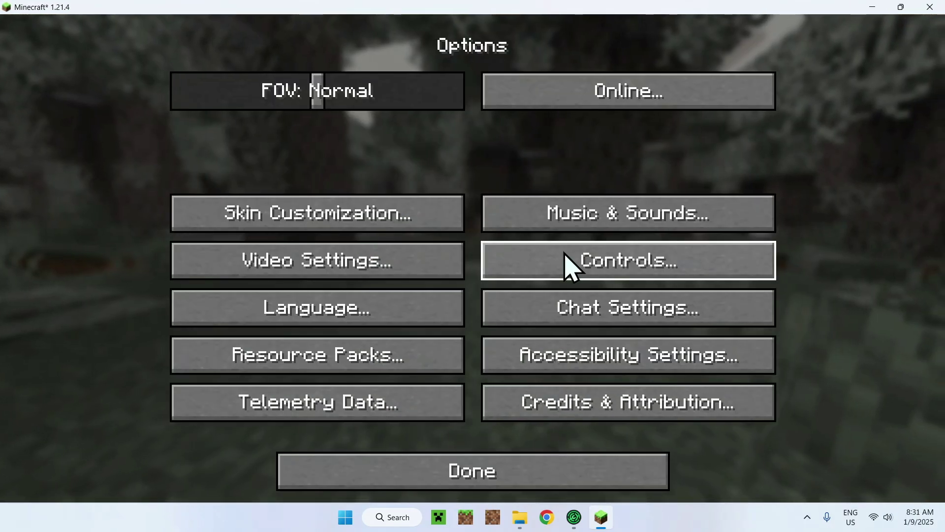
left_click(565, 224)
left_click(403, 473)
left_click(424, 480)
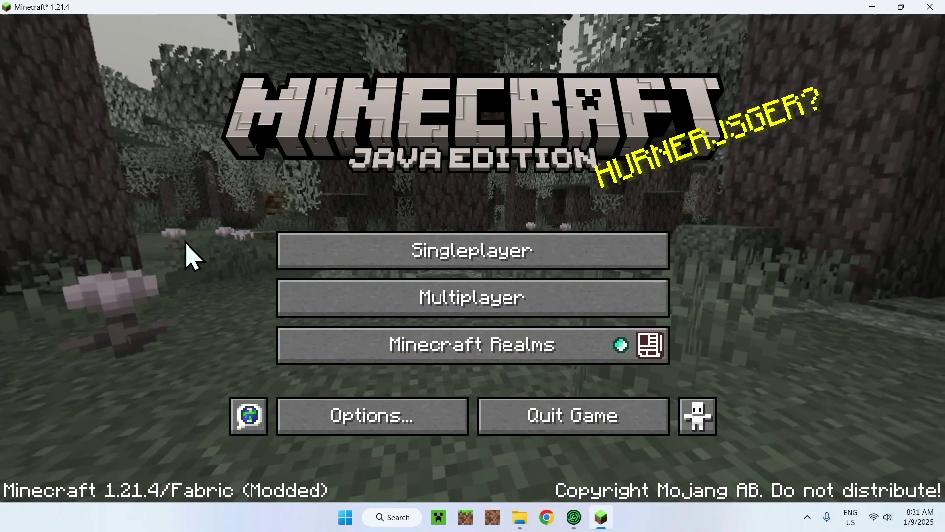
- Create a singleplayer world named New World in Creative mode and accept the experimental settings
left_click(313, 248)
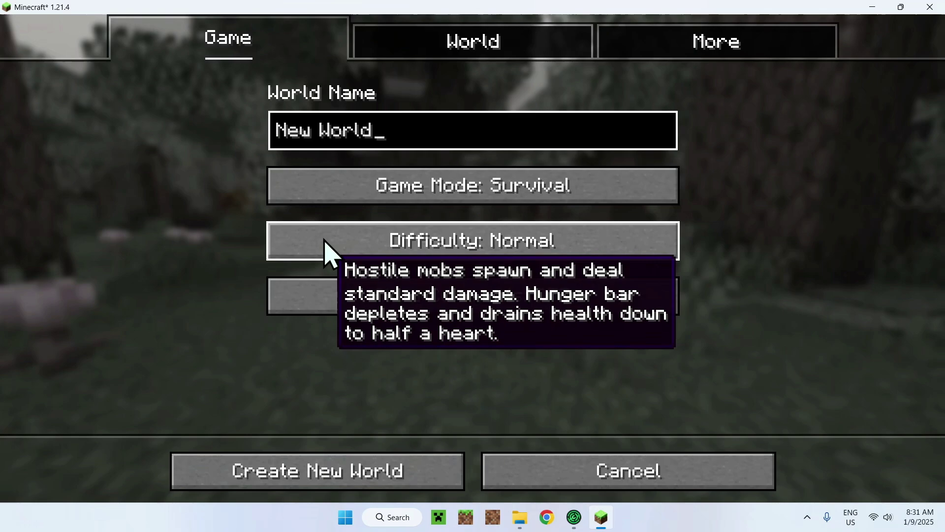
left_click(369, 193)
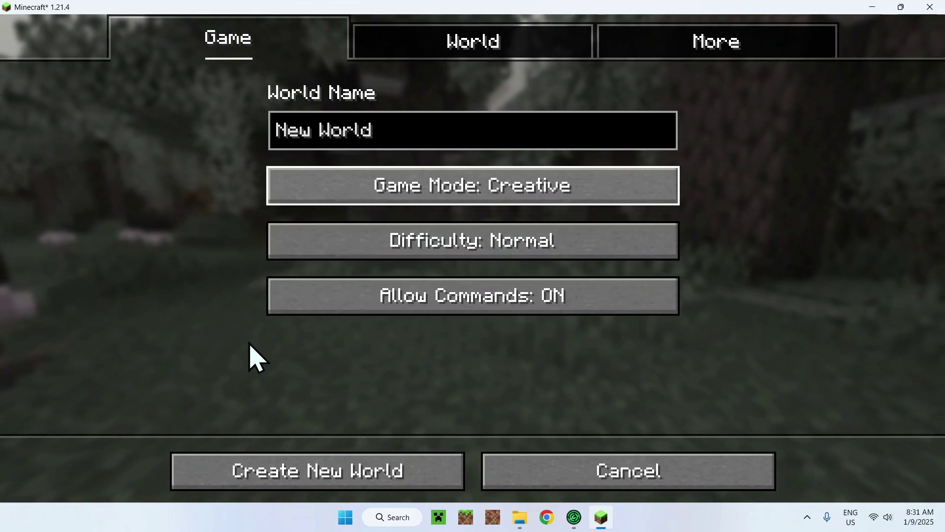
left_click(341, 474)
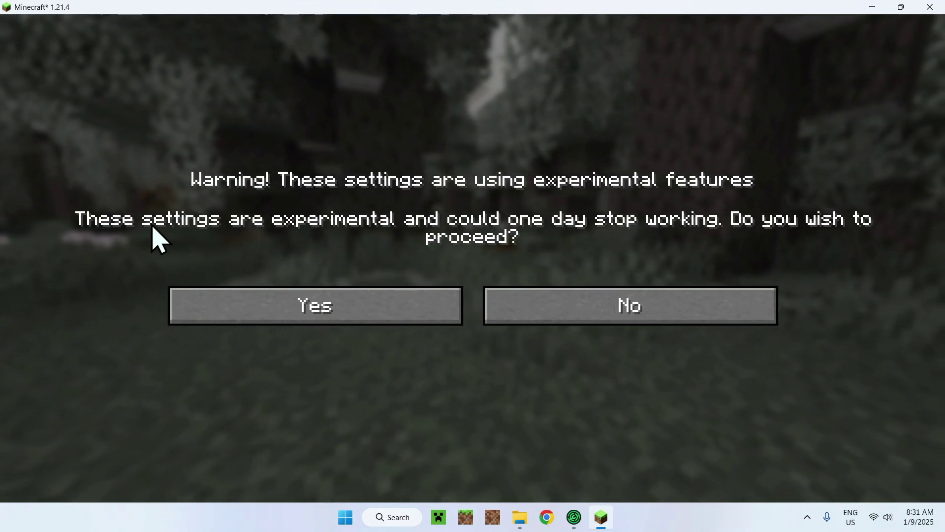
left_click(279, 305)
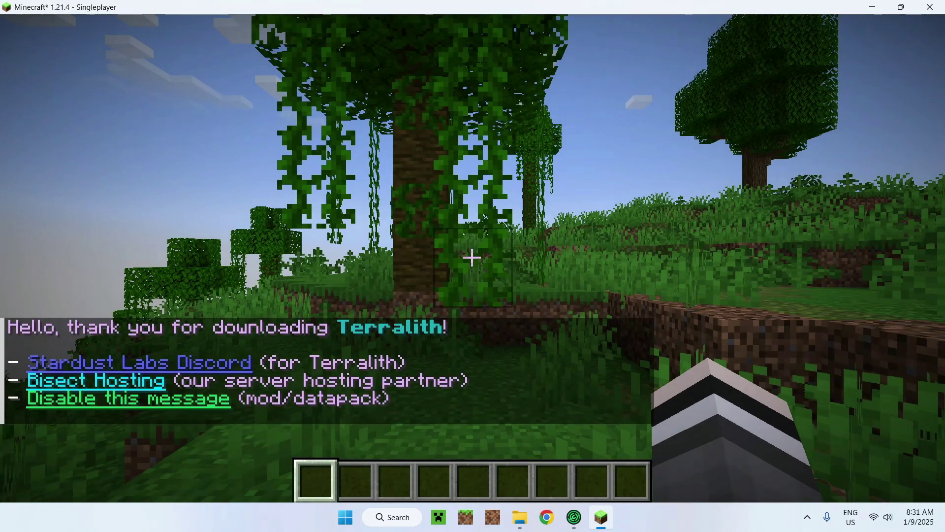
- Enable the Faithful 64x resource pack in the game options and return to the world
mouse_move(473, 257)
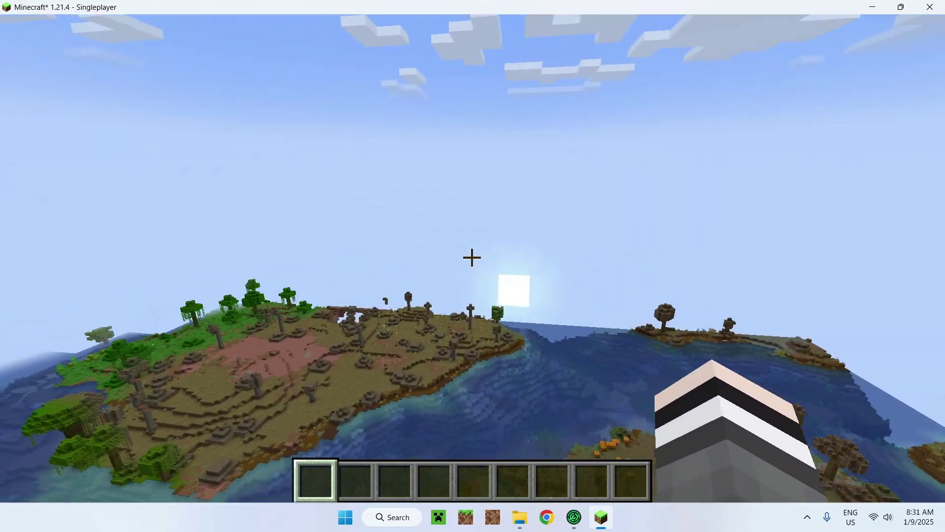
key("Escape")
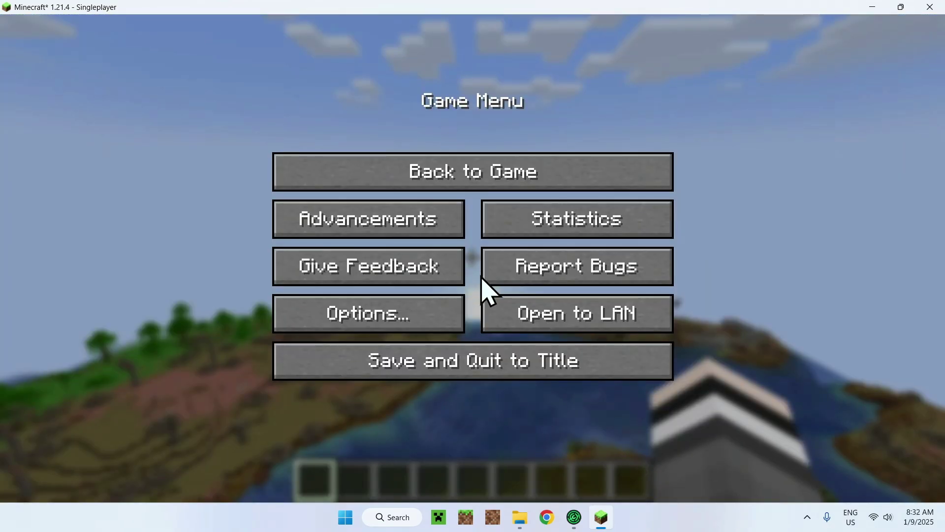
left_click(448, 327)
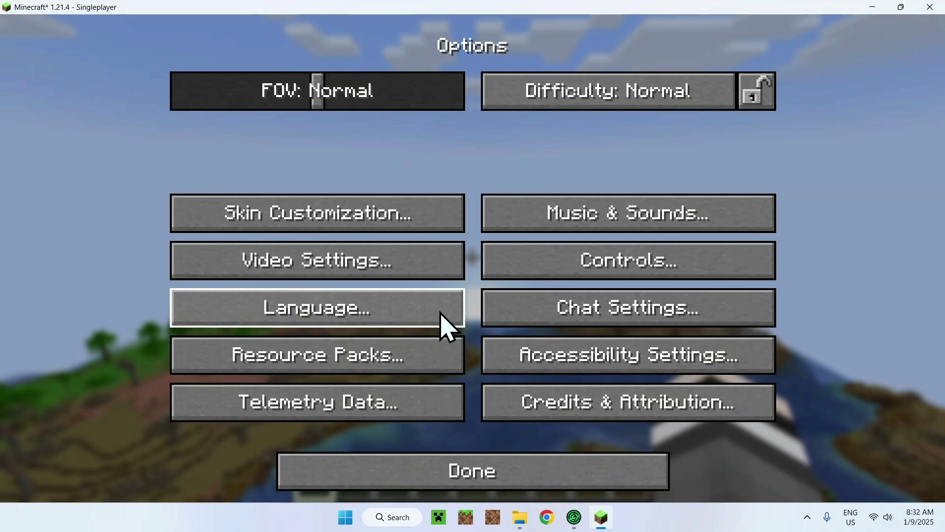
left_click(392, 346)
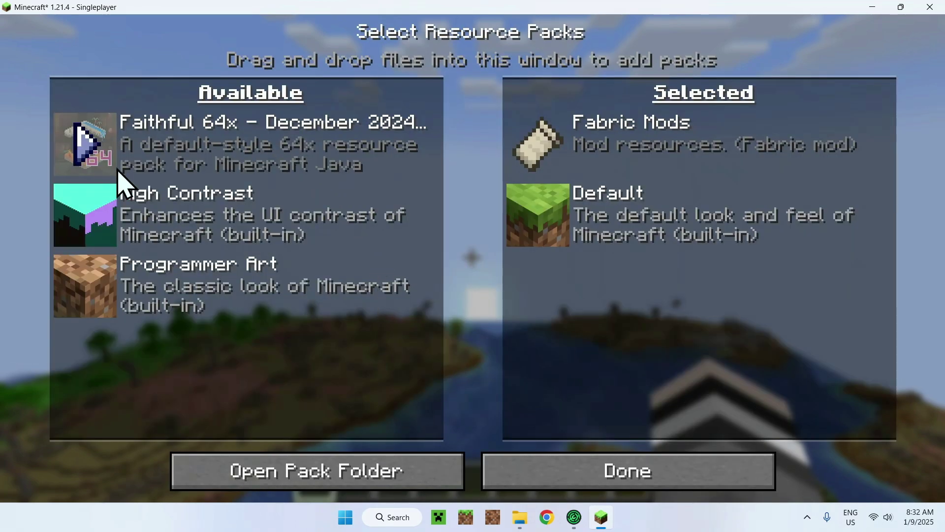
left_click(94, 148)
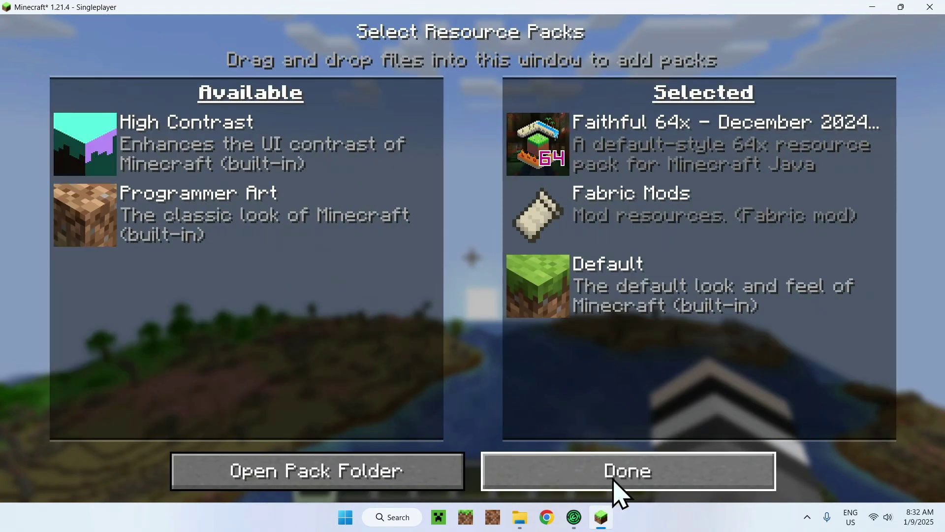
left_click(643, 489)
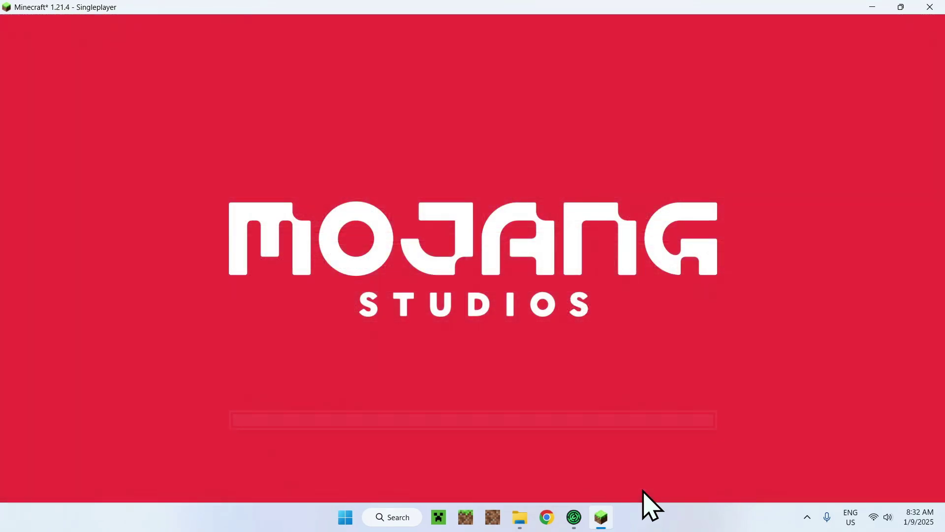
key("Escape")
key("Escape")
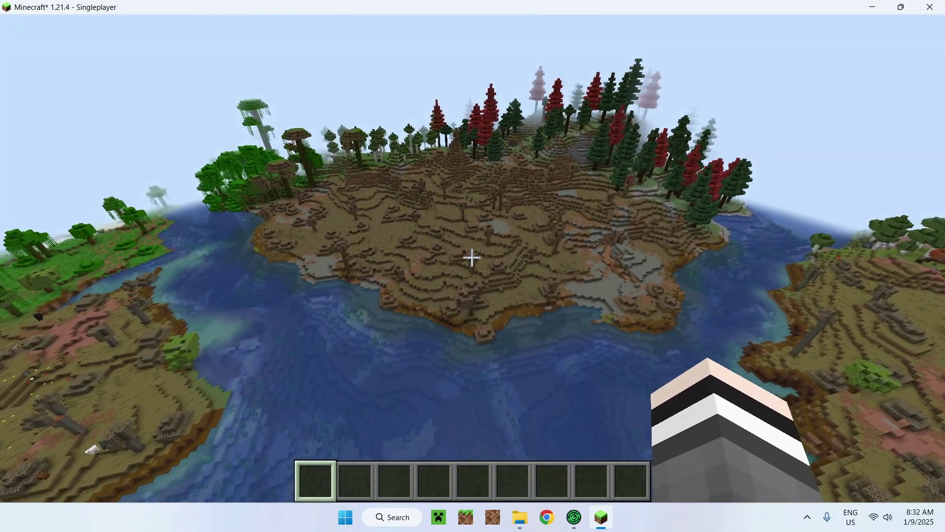
- Show the debug information overlay to check the memory allocation and active mods, and pause the game
key("F3")
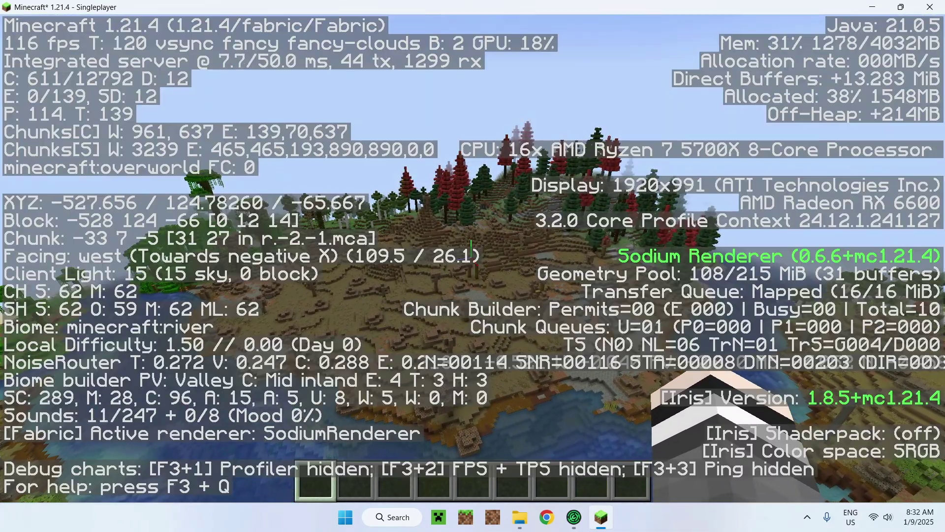
key("Escape")
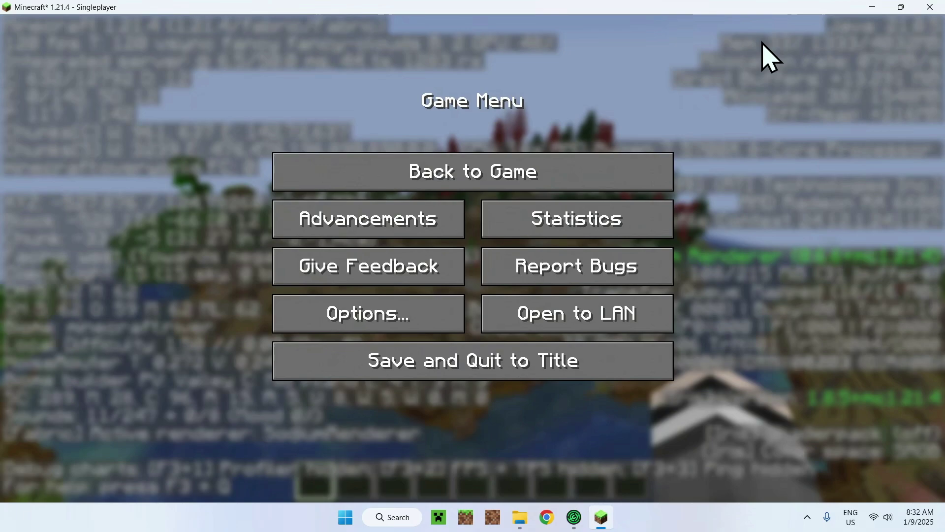
- Resume the game and hide the debug information overlay
left_click(487, 170)
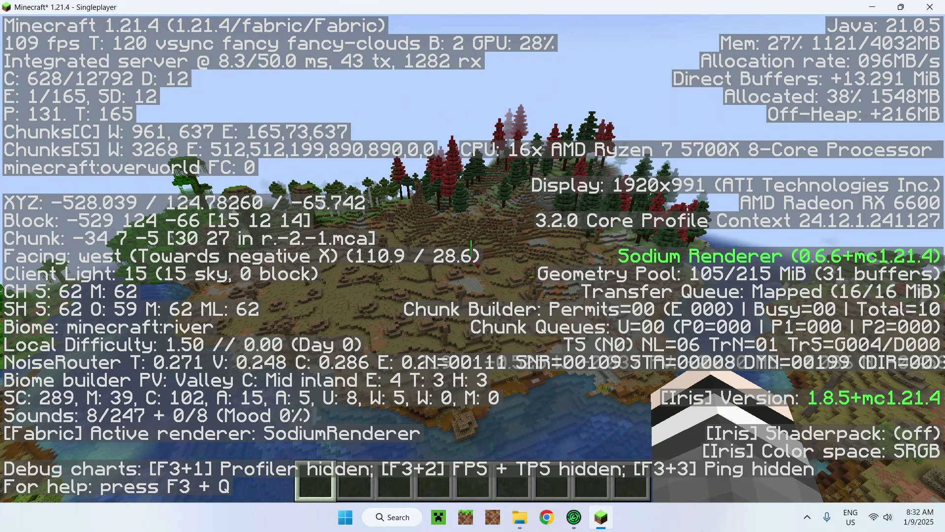
key("F3")
mouse_move(472, 257)
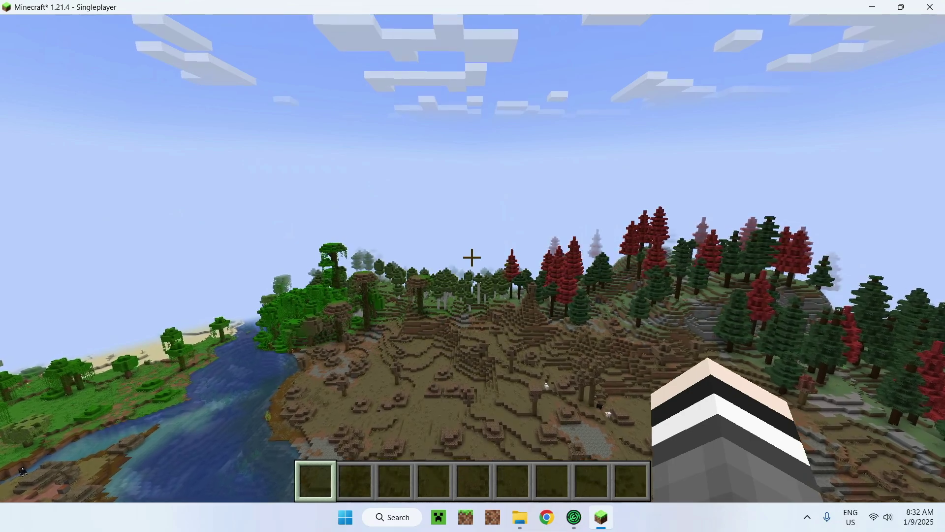
- Apply the BSL_v8.4.01.2.zip shader pack through the game's video settings and return to the world
key("Escape")
left_click(417, 326)
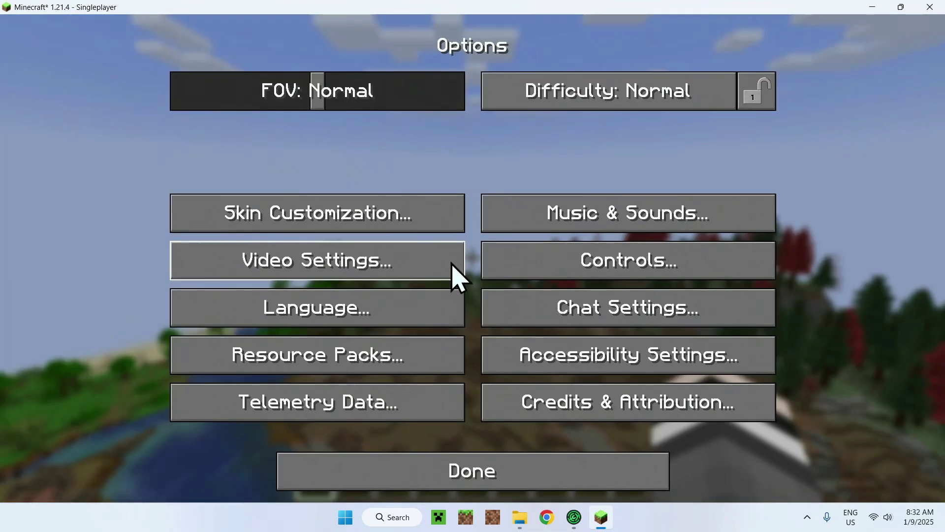
left_click(406, 276)
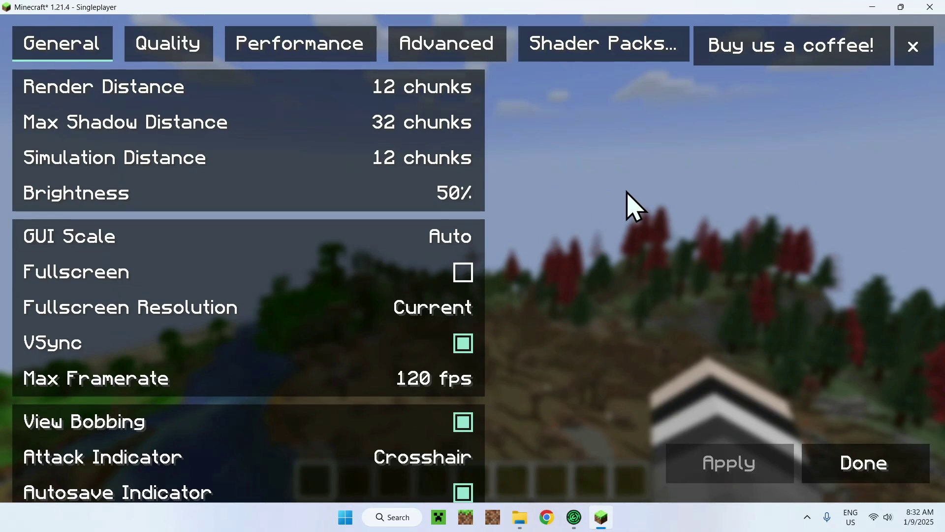
left_click(611, 49)
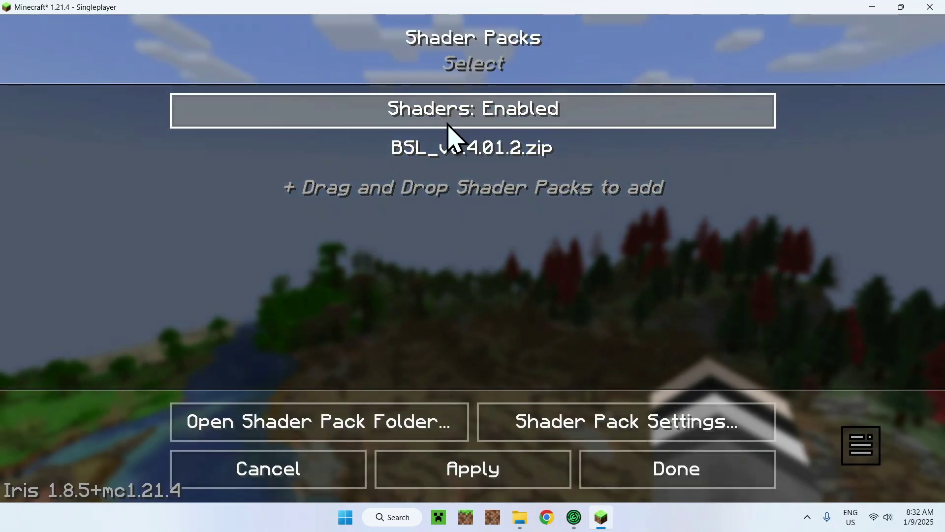
left_click(449, 164)
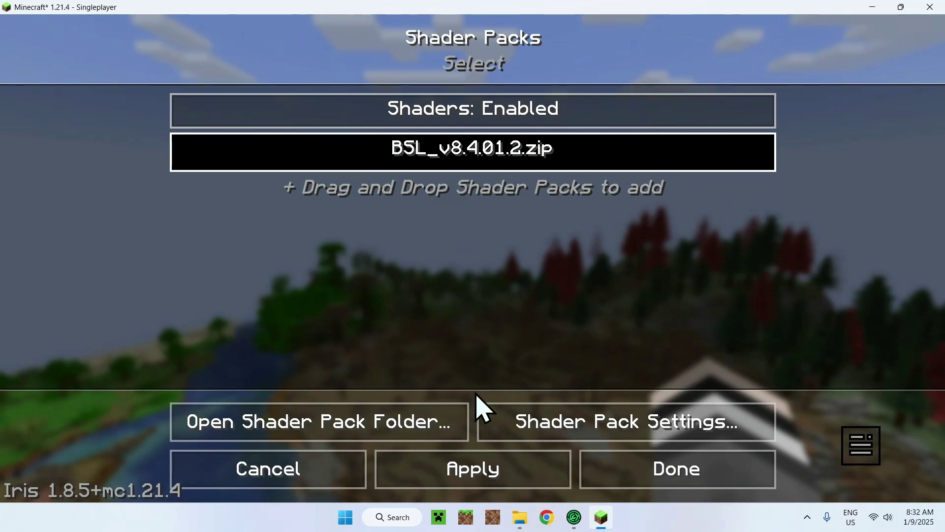
left_click(469, 473)
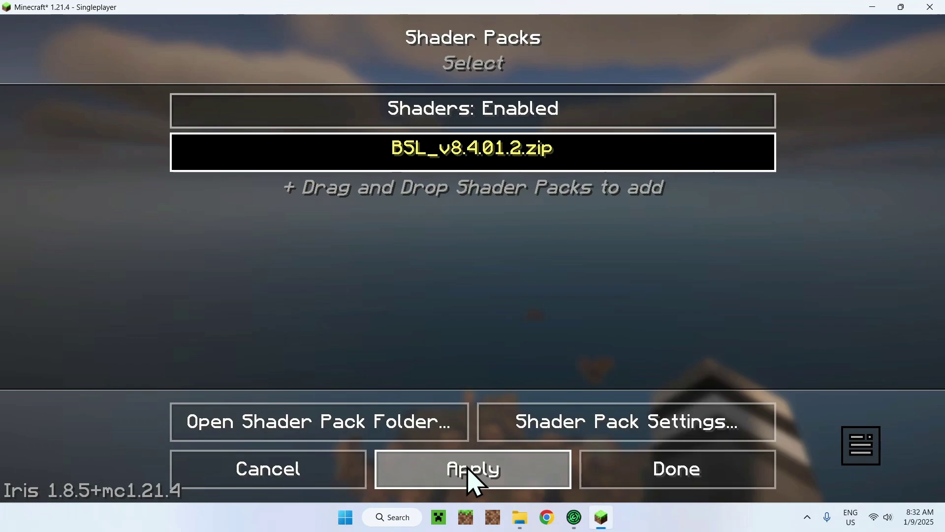
key("Escape")
key("Escape")
key("Escape")
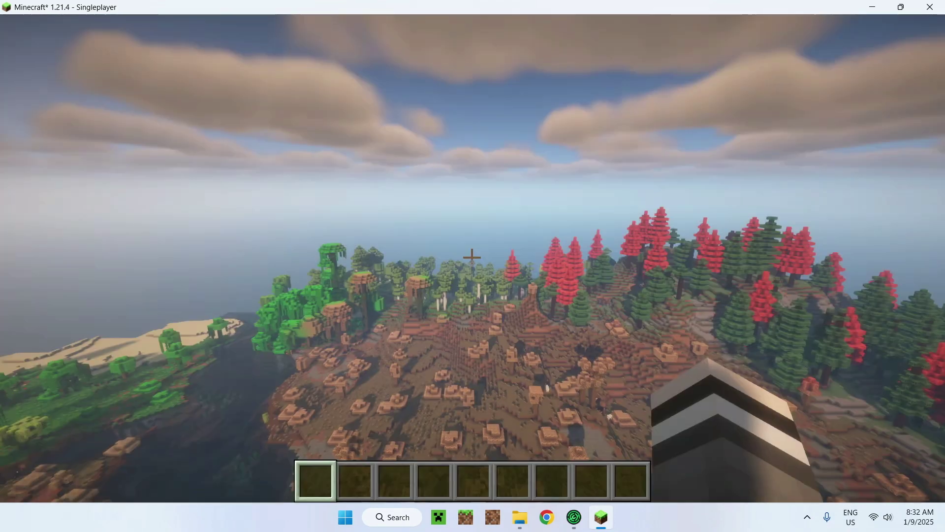